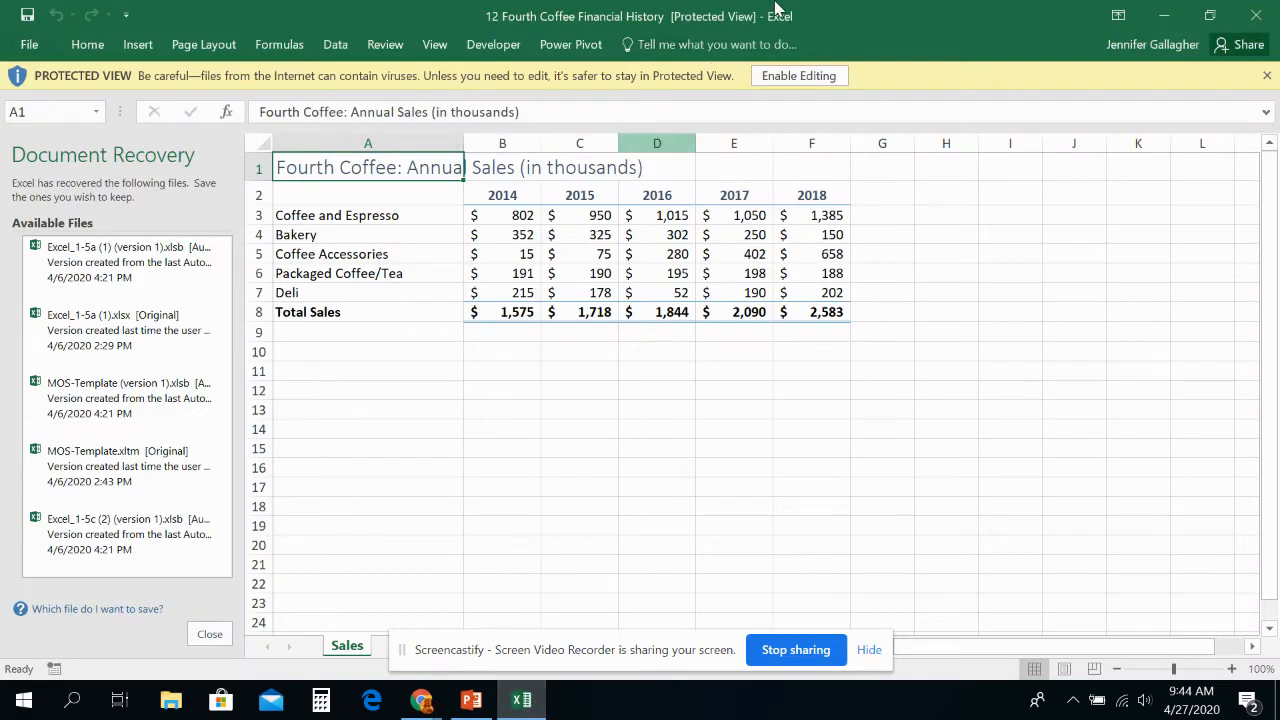
Step: Enable editing of the Fourth Coffee workbook and close the document recovery list
click(799, 77)
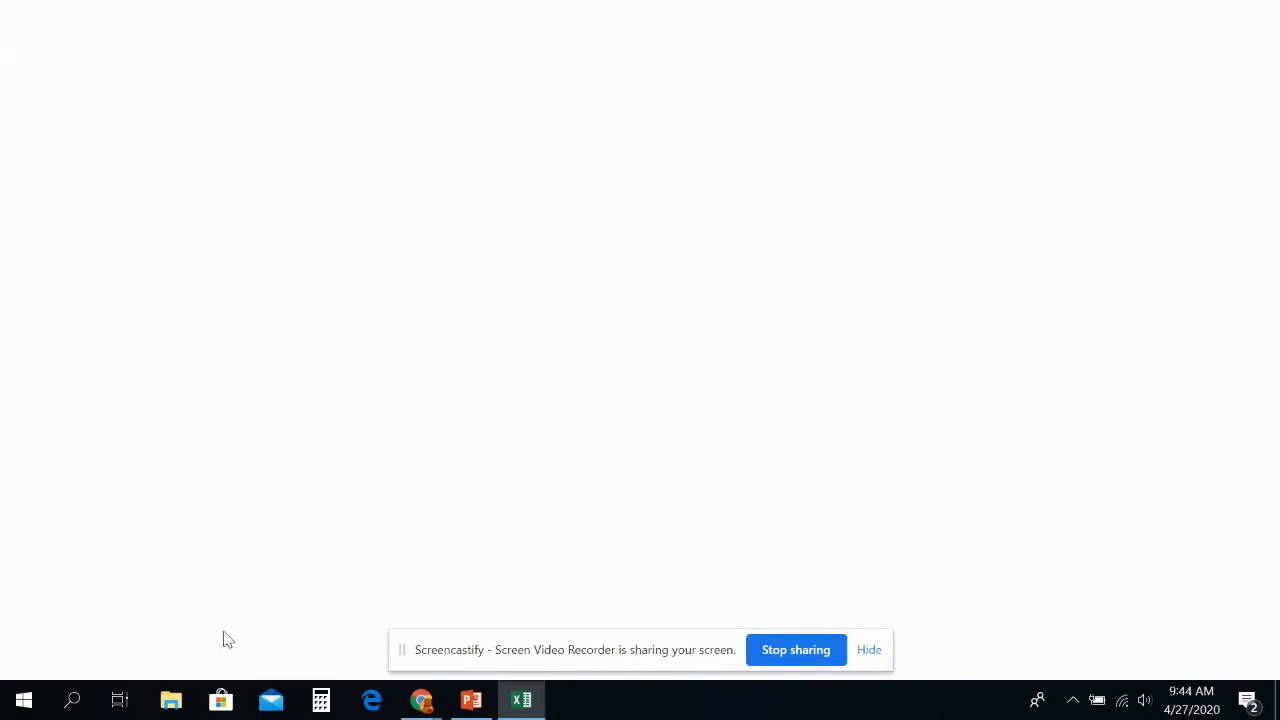
click(224, 638)
drag(750, 650, 1159, 600)
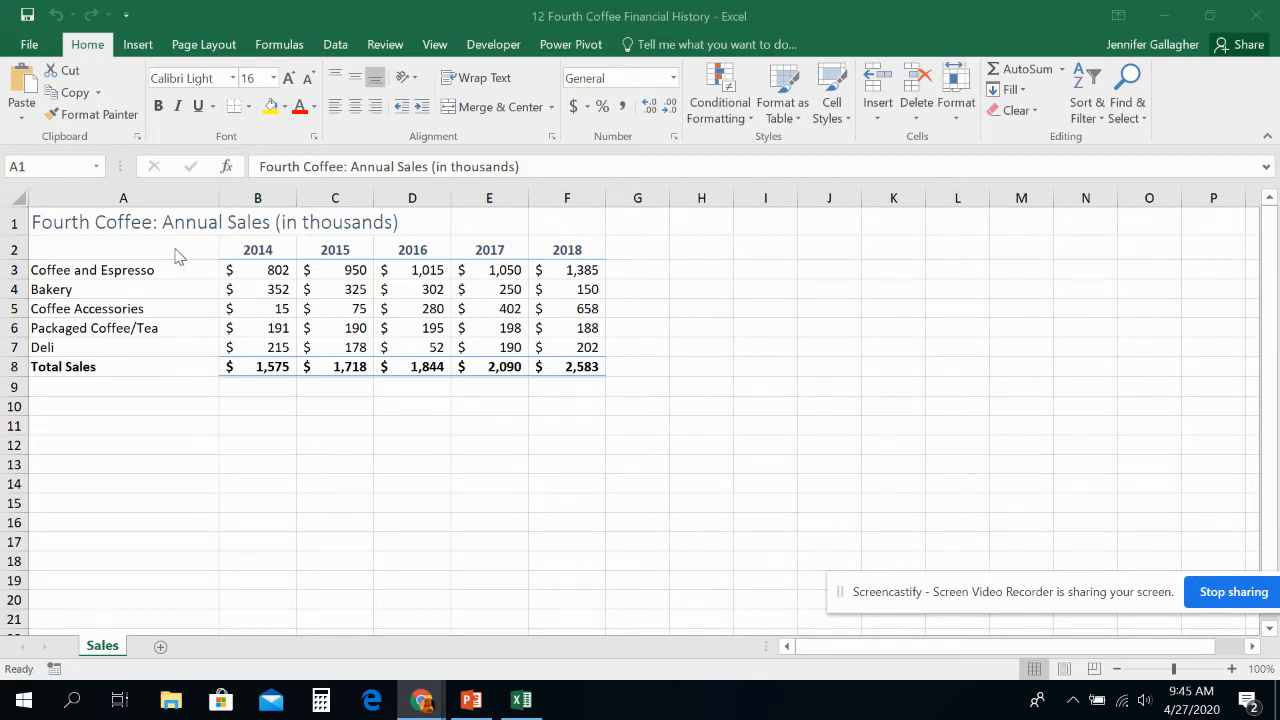
Step: Select the year header row A2:F2 together with the nonadjacent Deli row A7:F7
click(136, 266)
drag(193, 252, 548, 266)
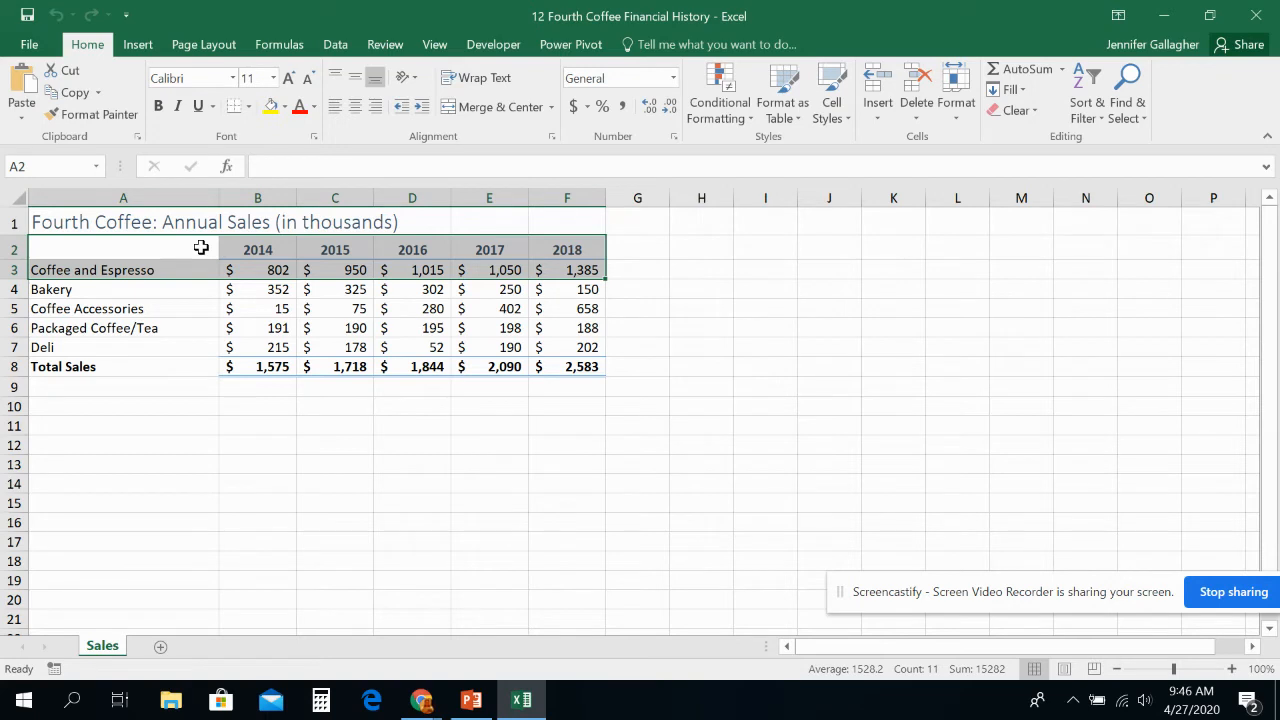
drag(201, 247, 552, 251)
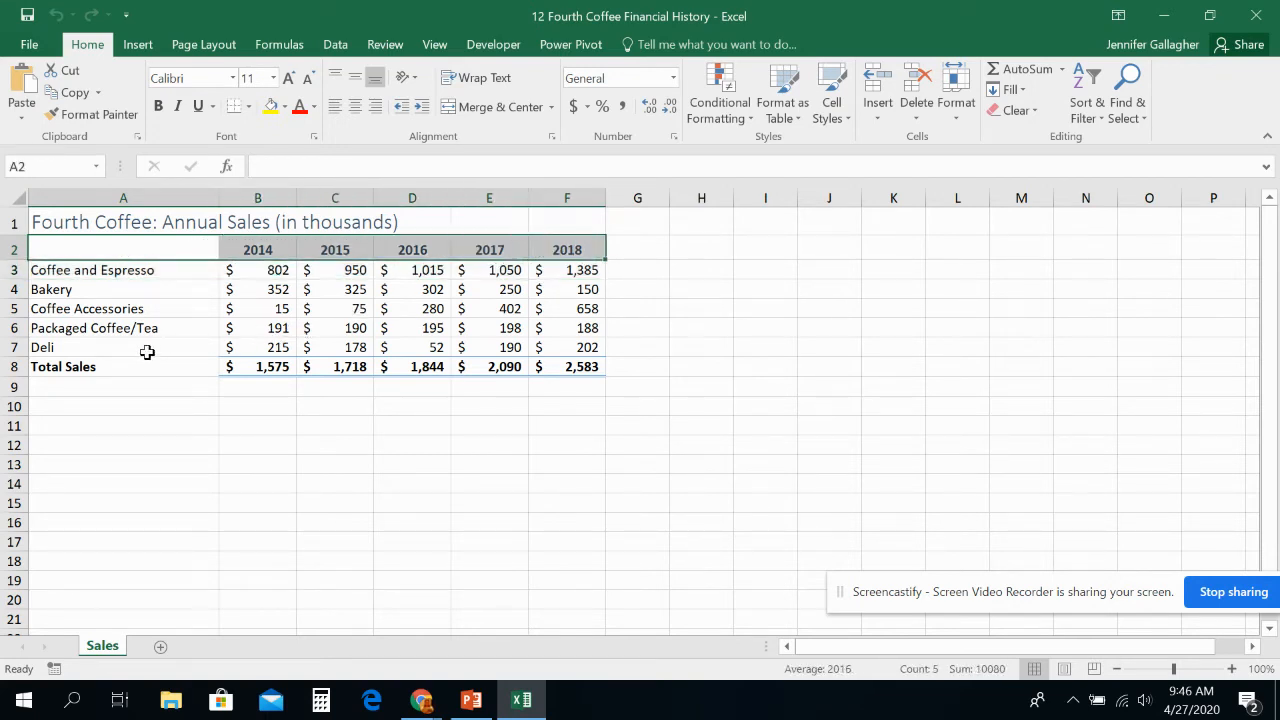
drag(95, 355, 548, 347)
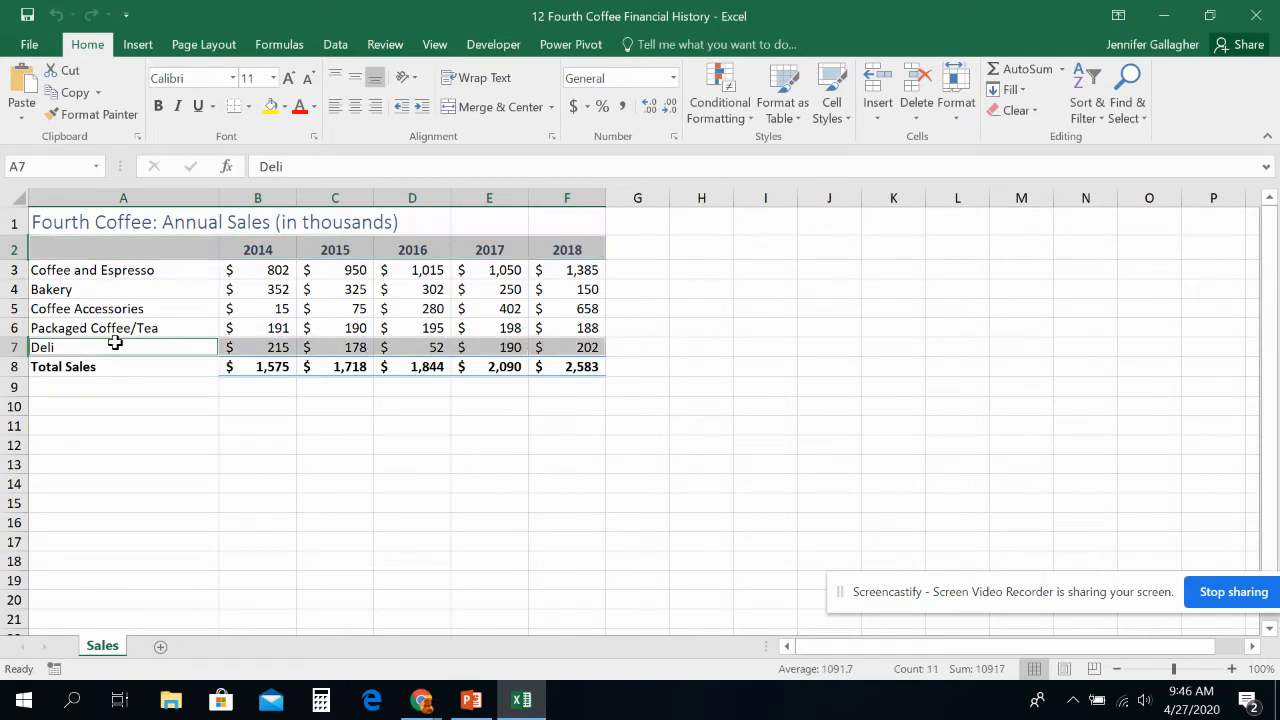
click(105, 328)
drag(94, 249, 563, 249)
click(55, 349)
drag(63, 251, 557, 249)
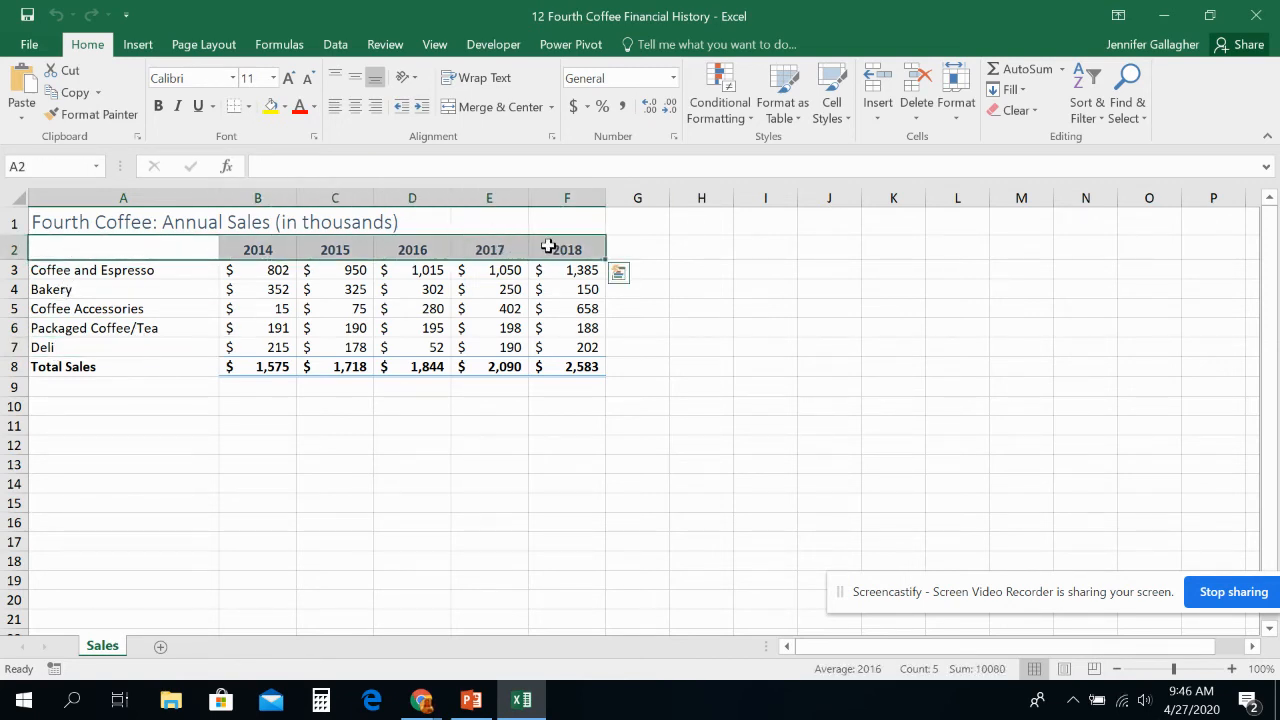
click(138, 349)
drag(138, 349, 567, 347)
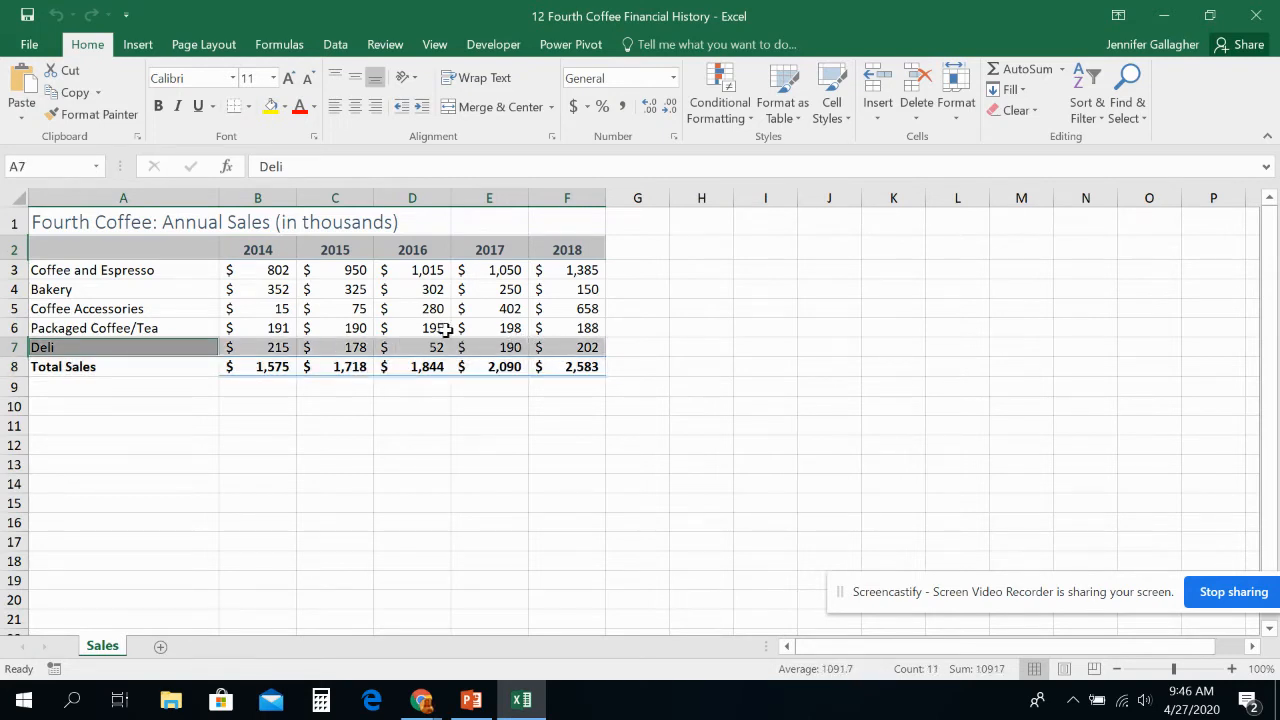
click(671, 285)
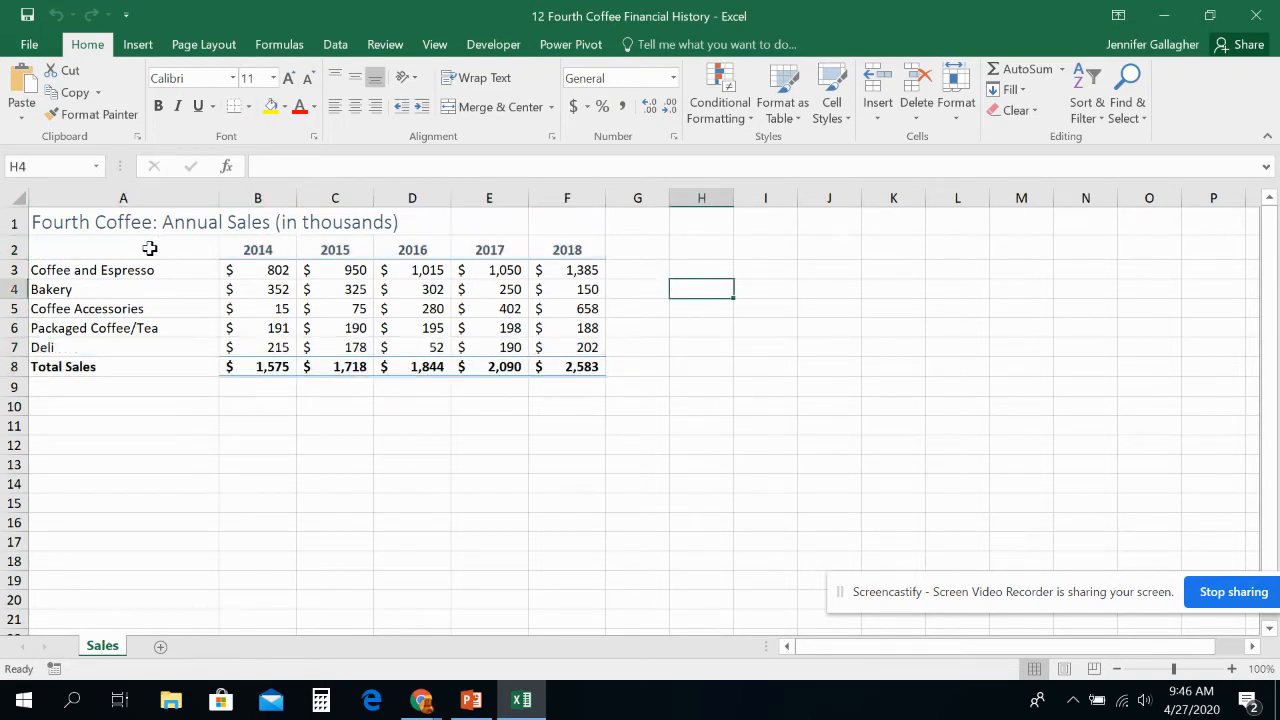
drag(151, 249, 571, 250)
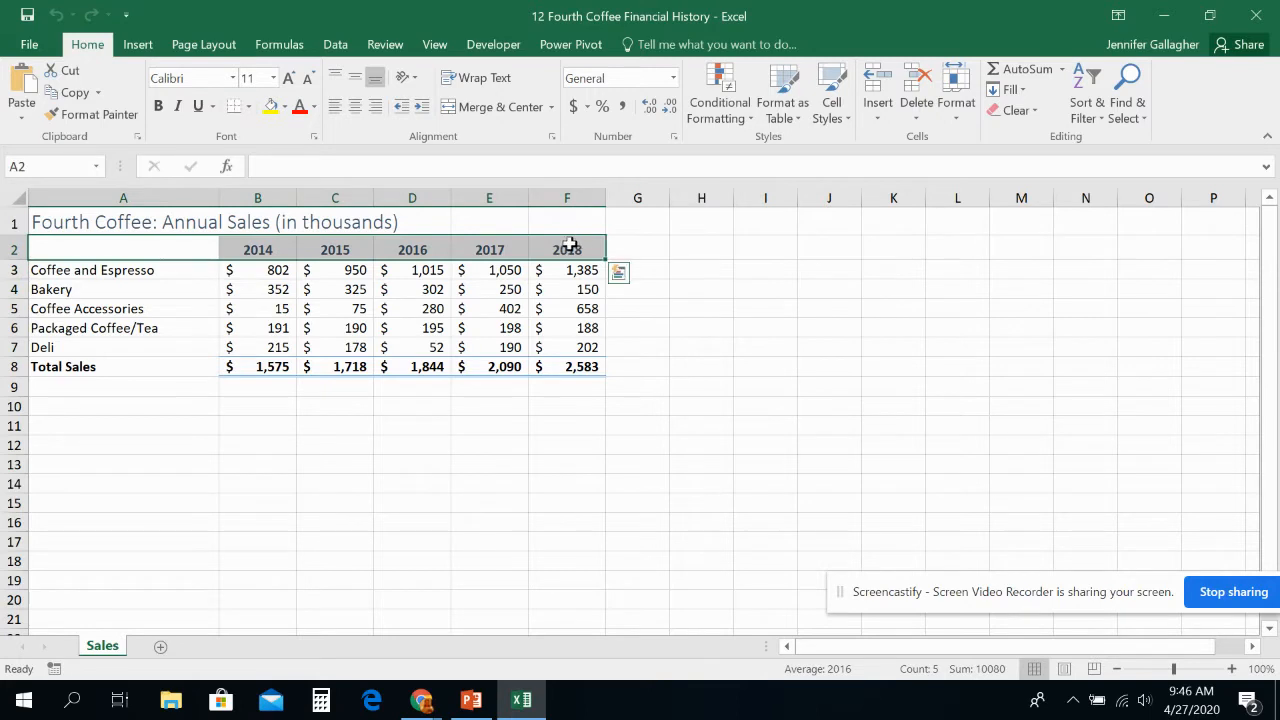
click(85, 349)
drag(85, 349, 597, 340)
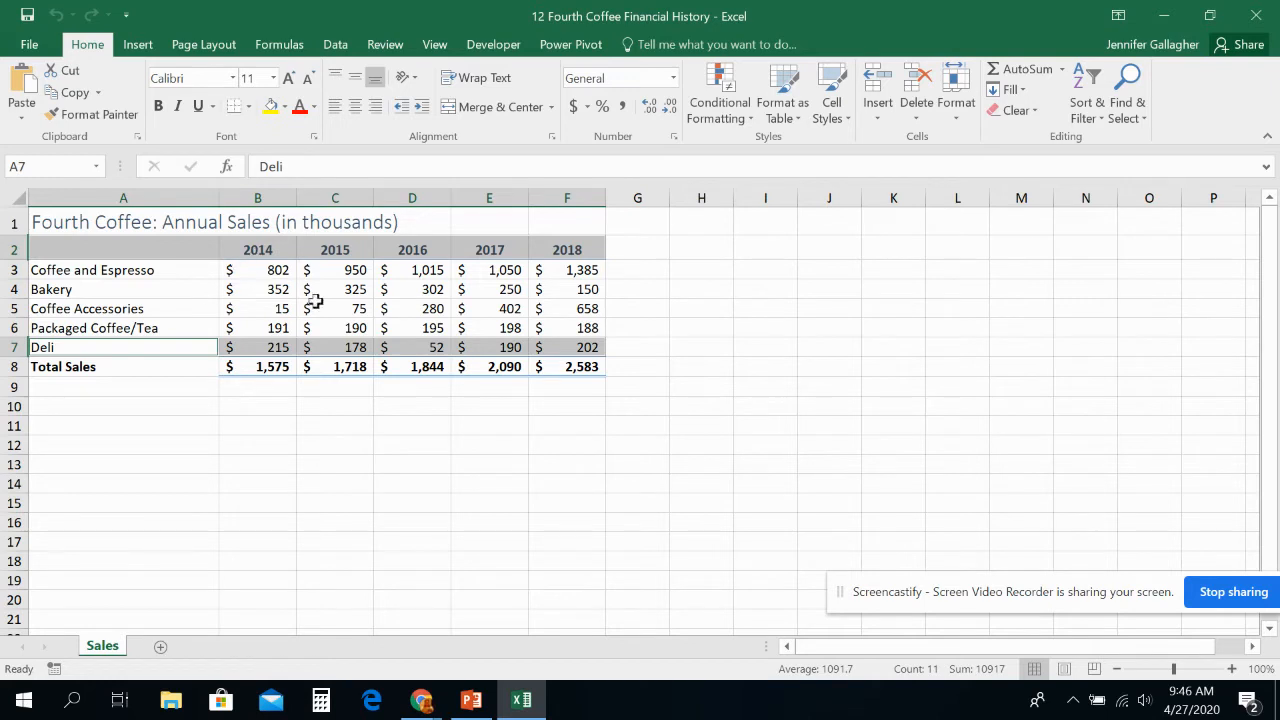
Step: Select the sales data A2:F7, and extend the choice to A2:F8 with the Total Sales row
click(203, 406)
drag(126, 283, 541, 347)
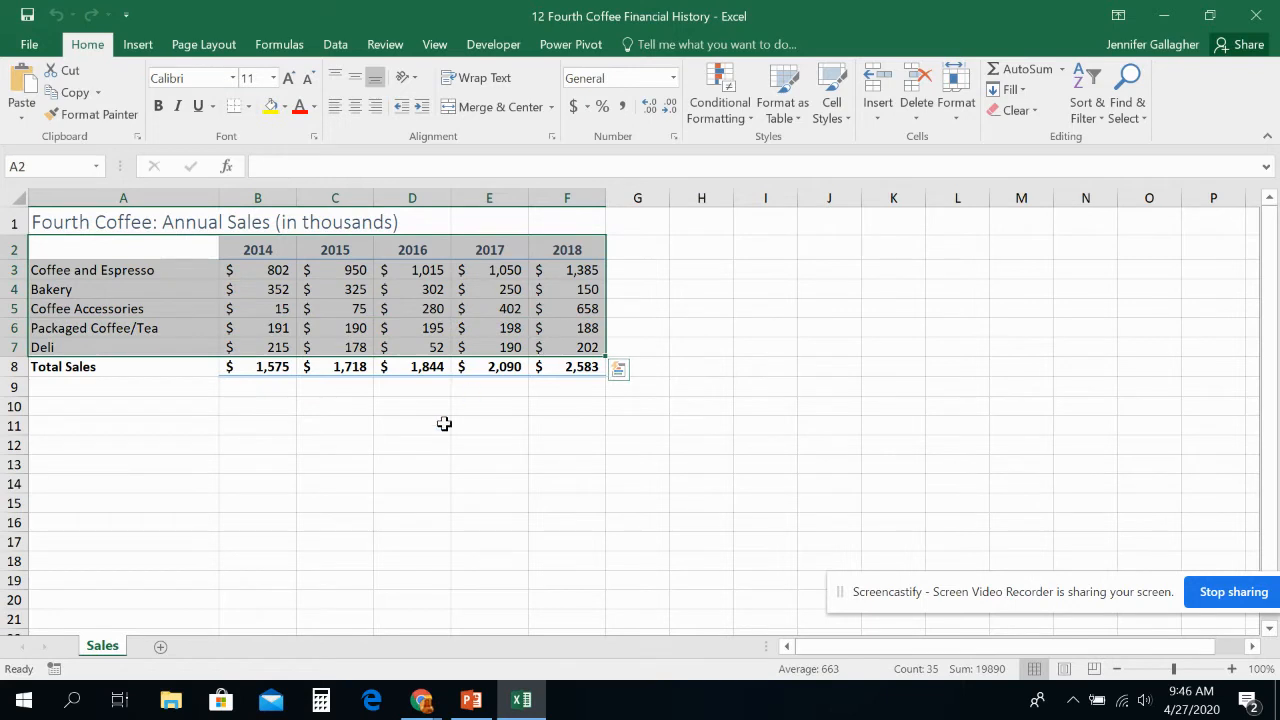
click(425, 444)
drag(163, 245, 557, 366)
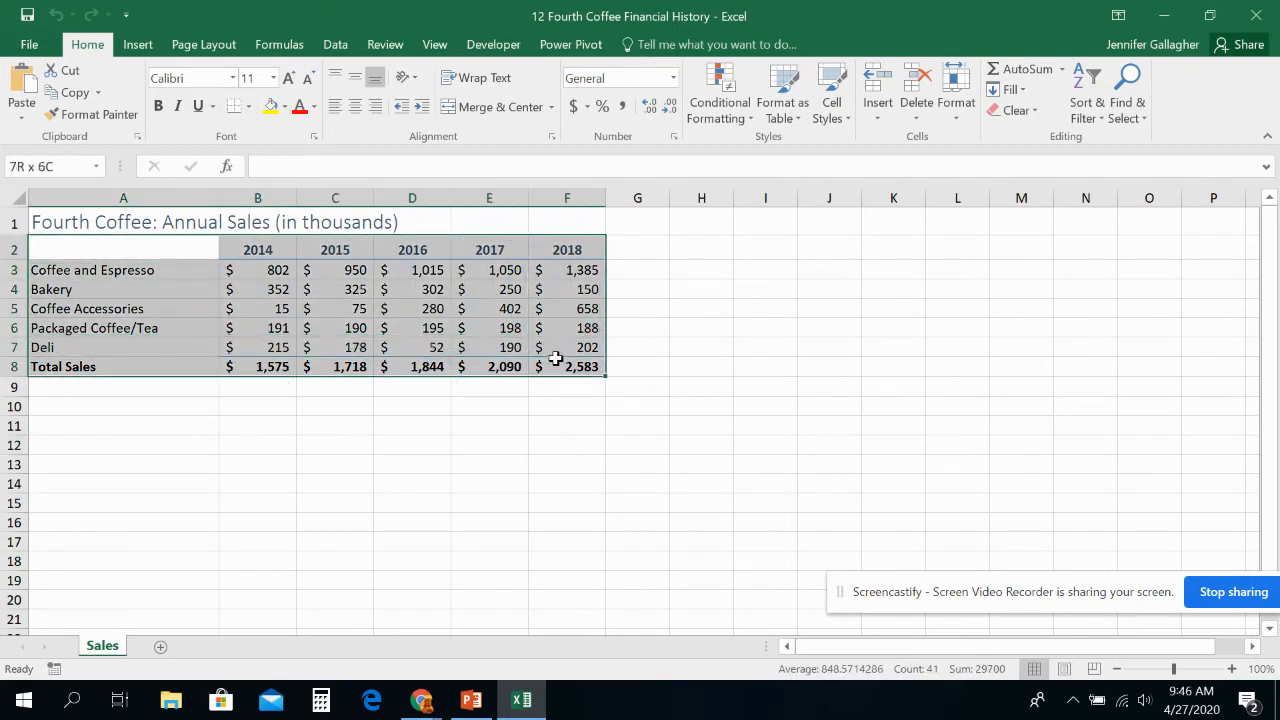
Step: Select the Total Sales row A8:F8 together with the year header row A2:F2, and clear the selection
click(257, 425)
click(157, 371)
drag(258, 367, 540, 366)
ctrl+click(158, 250)
drag(258, 259, 558, 243)
click(395, 410)
Step: Insert a 2-D pie chart from the 2014 sales column, cells B2:B8
drag(90, 254, 277, 367)
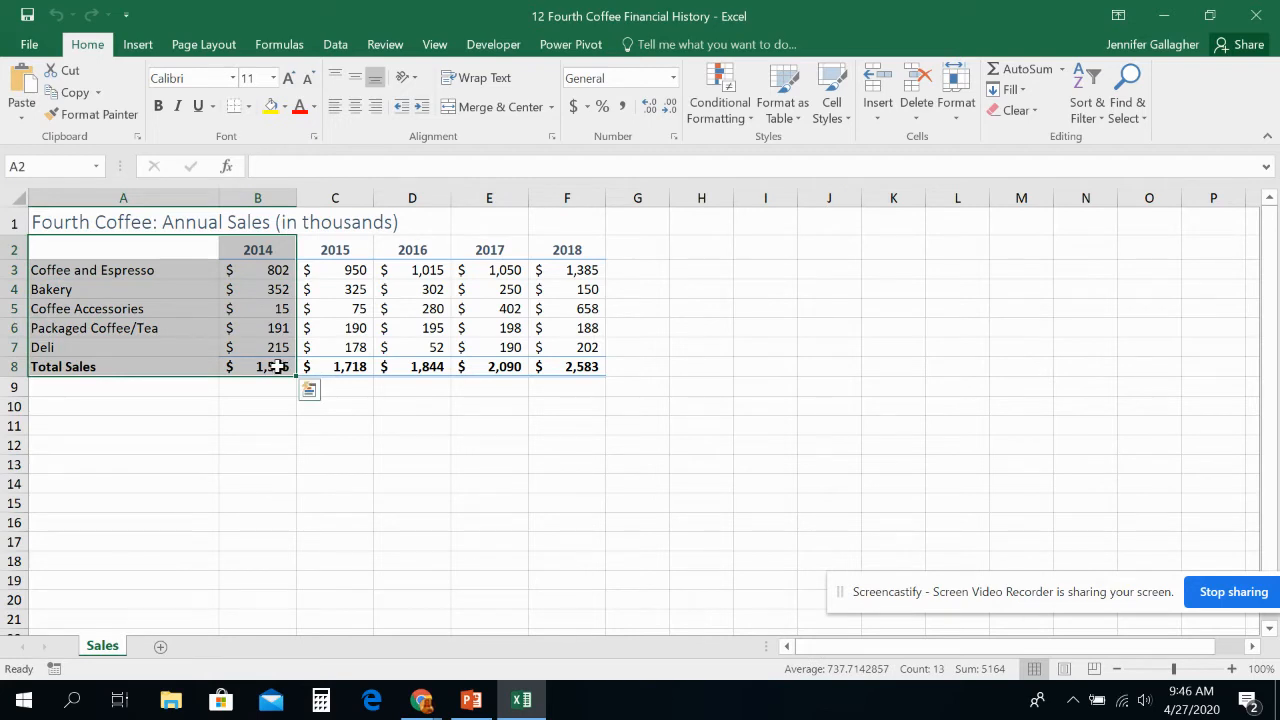
click(274, 367)
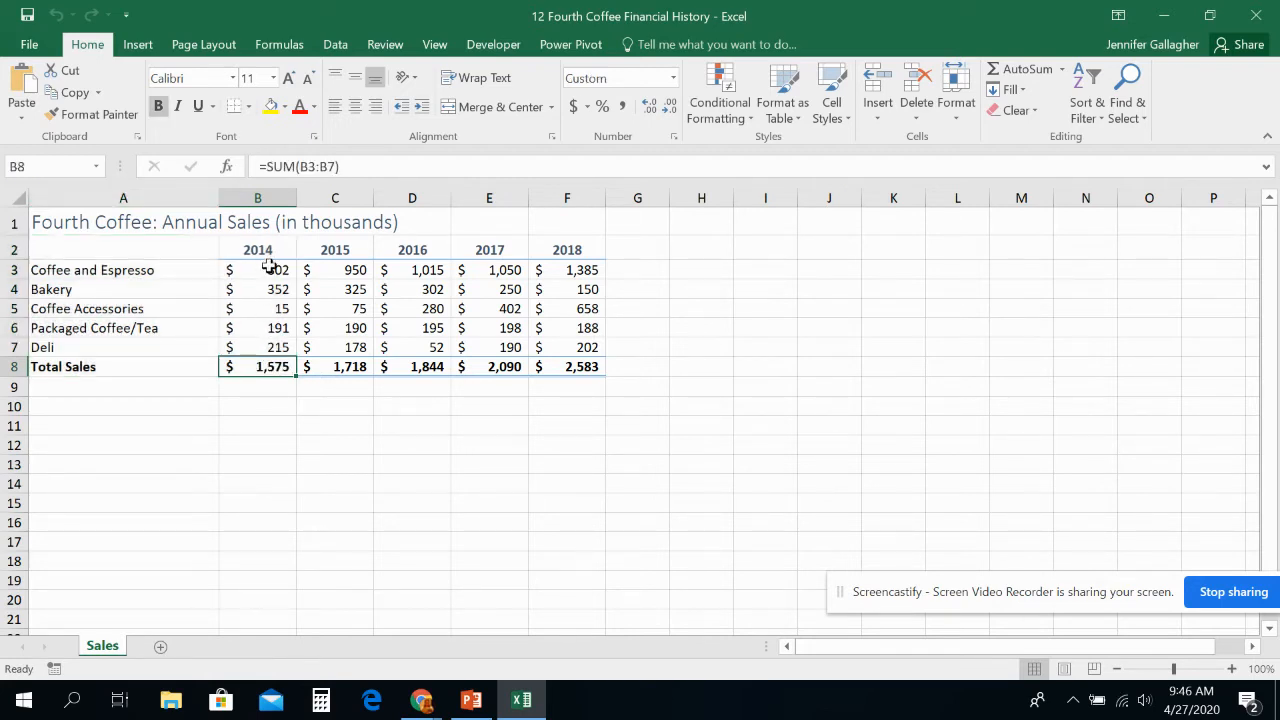
drag(262, 249, 263, 362)
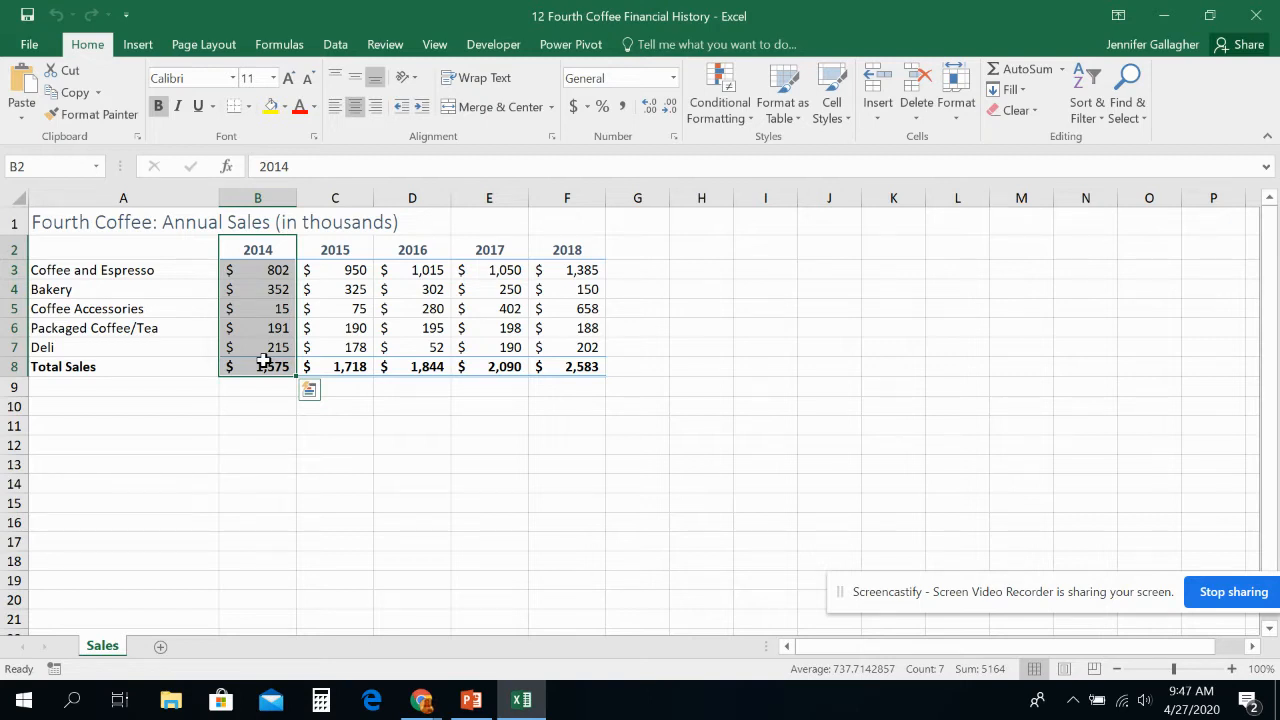
click(134, 46)
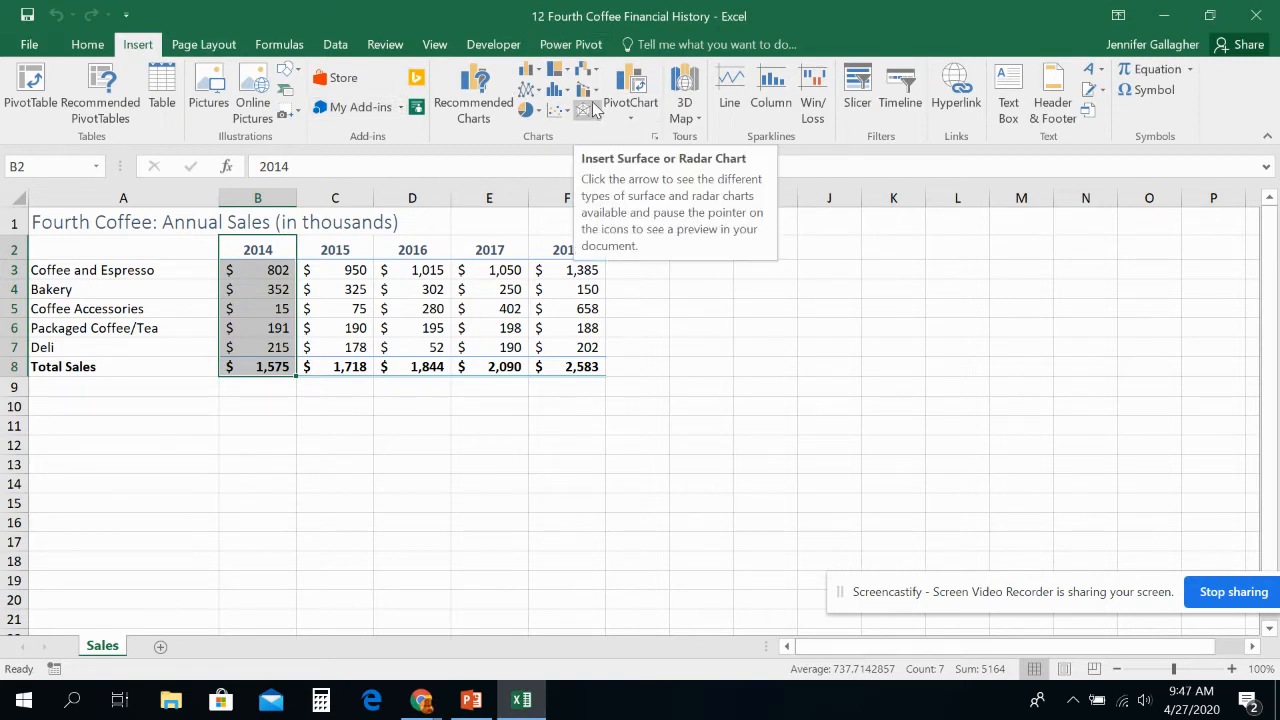
click(538, 114)
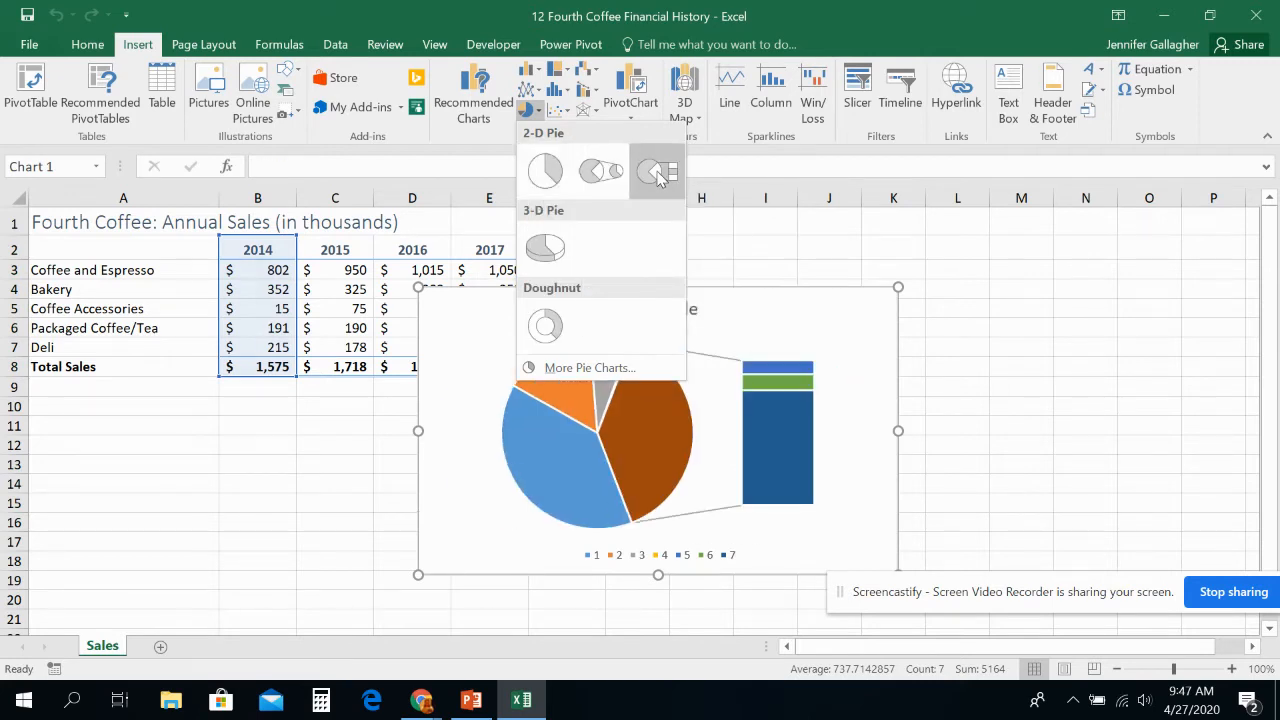
click(547, 171)
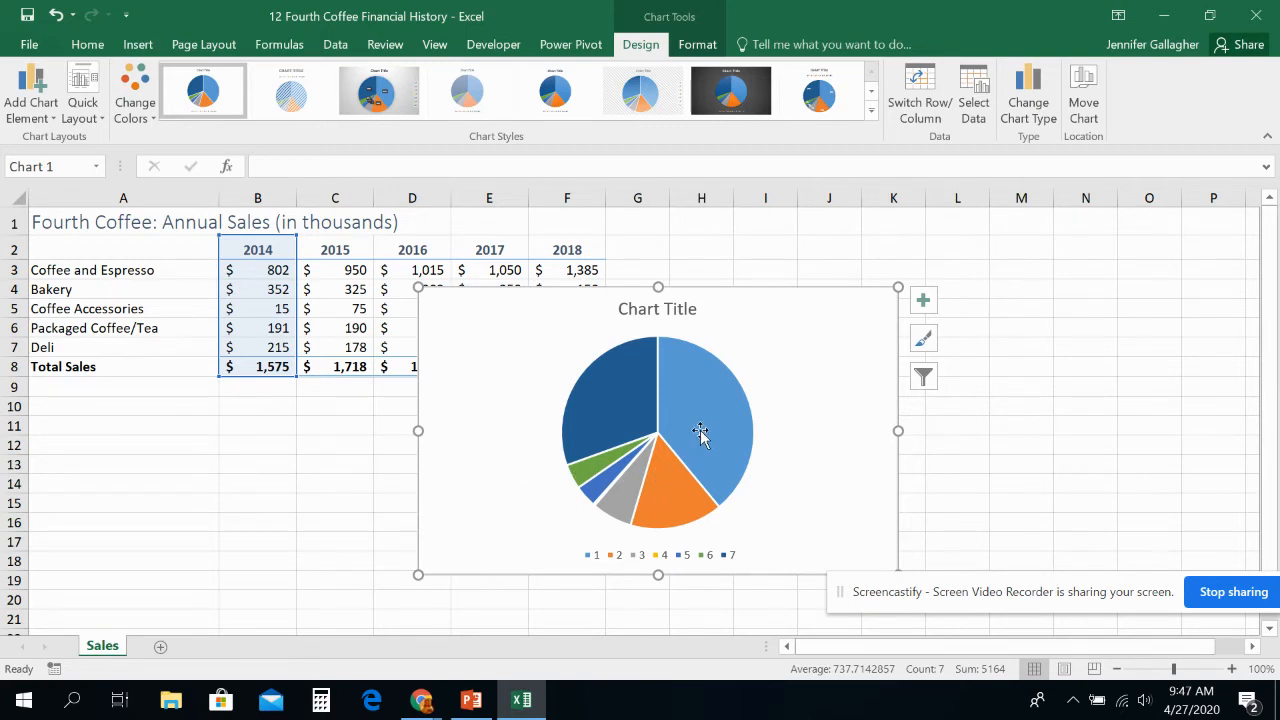
Step: Inspect the name and values range of Series1 in the pie chart's data source settings
click(975, 86)
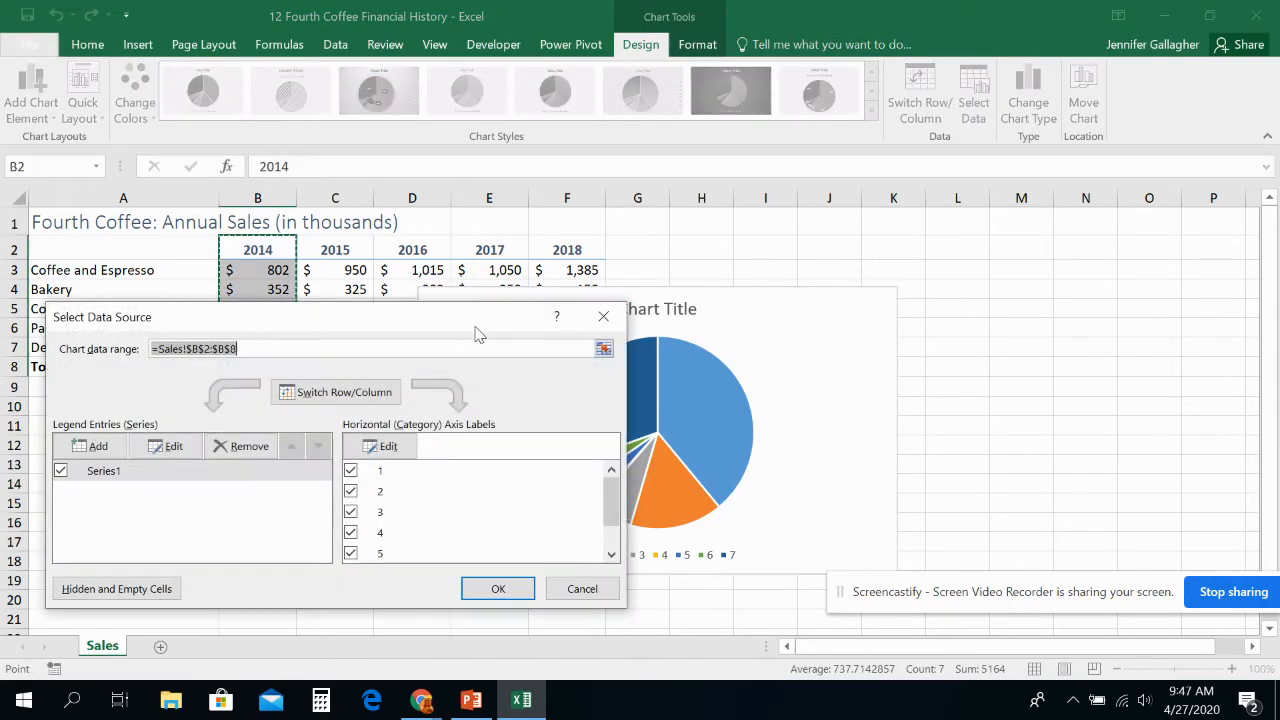
drag(477, 334, 1112, 222)
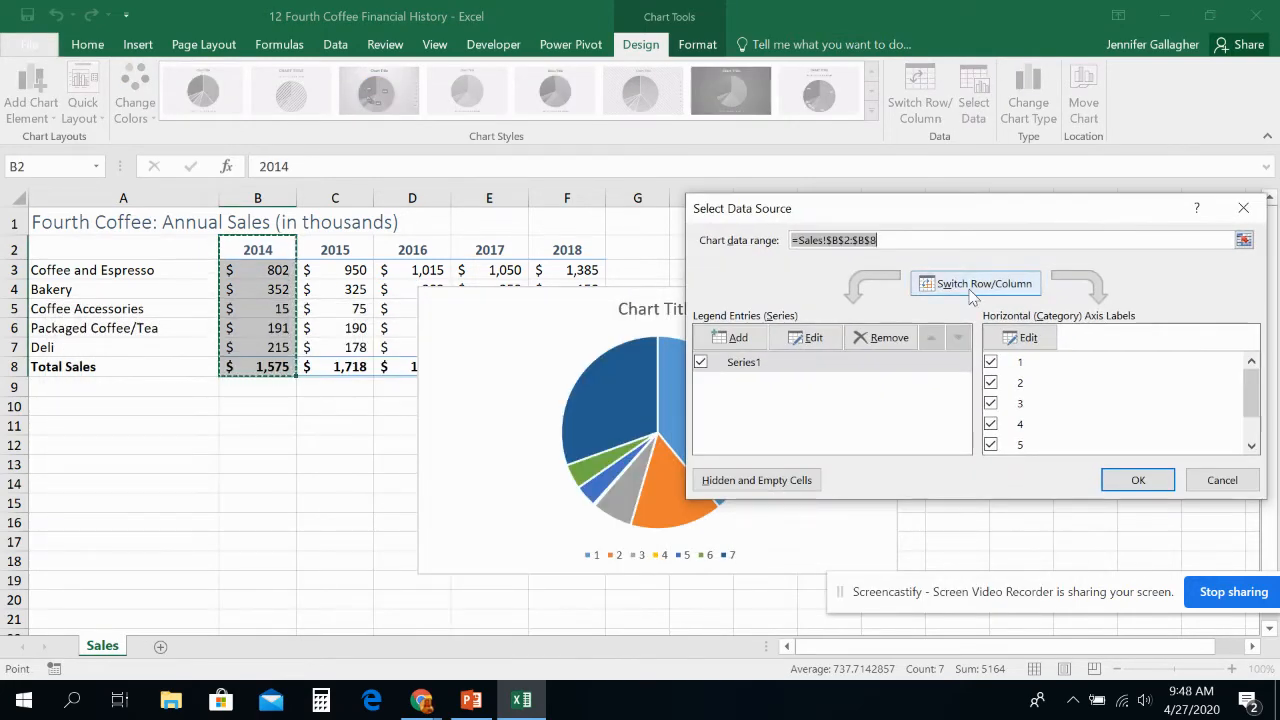
click(910, 362)
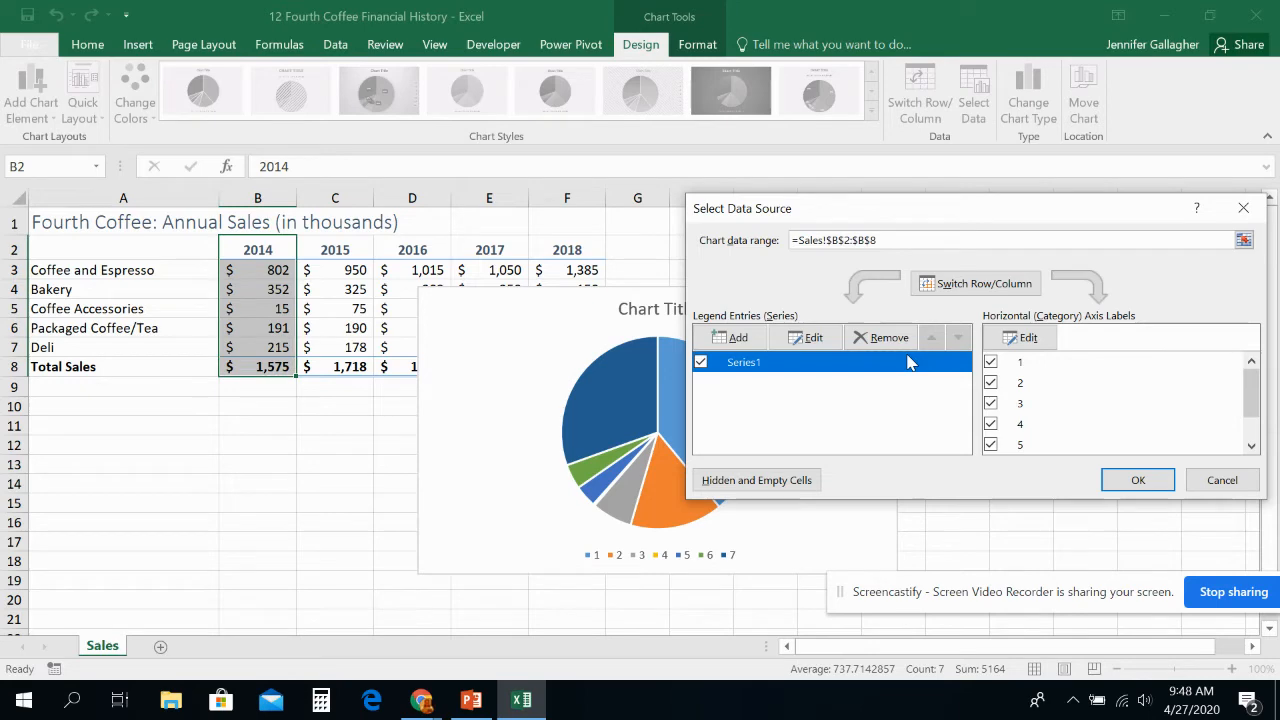
click(812, 338)
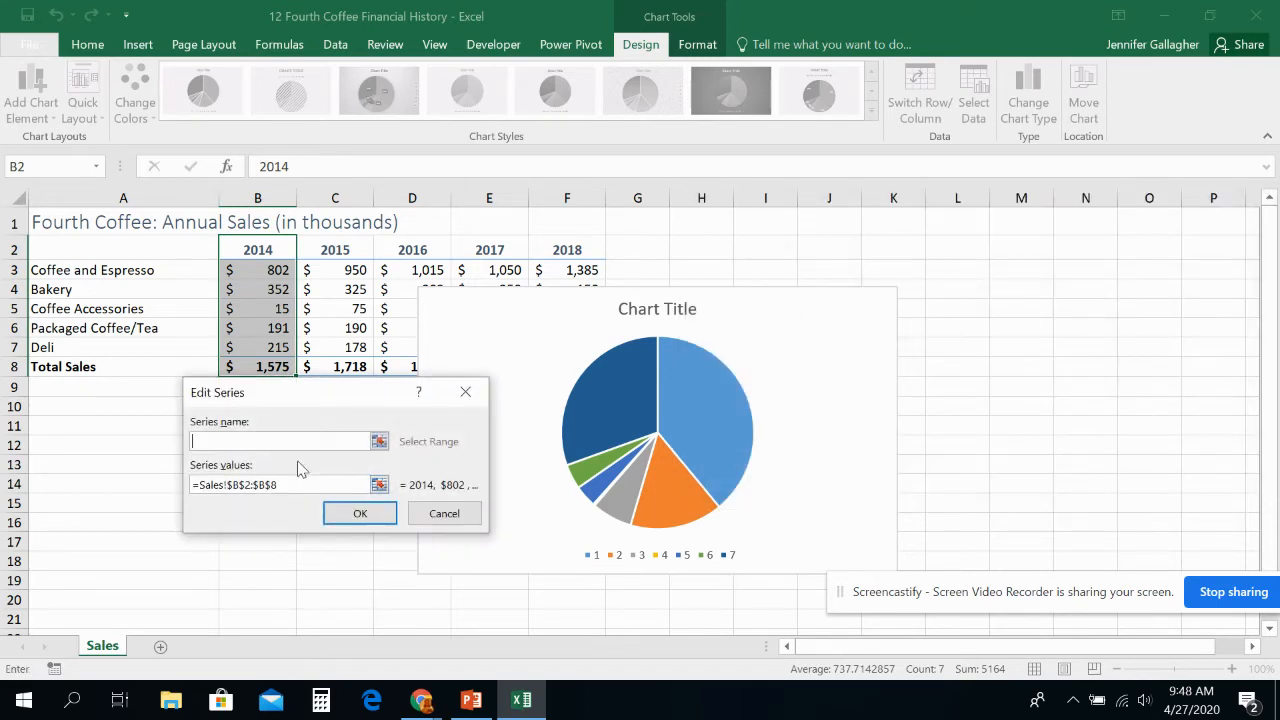
click(430, 510)
Step: Inspect the category axis label range setting and leave the data source settings without changes
click(1035, 364)
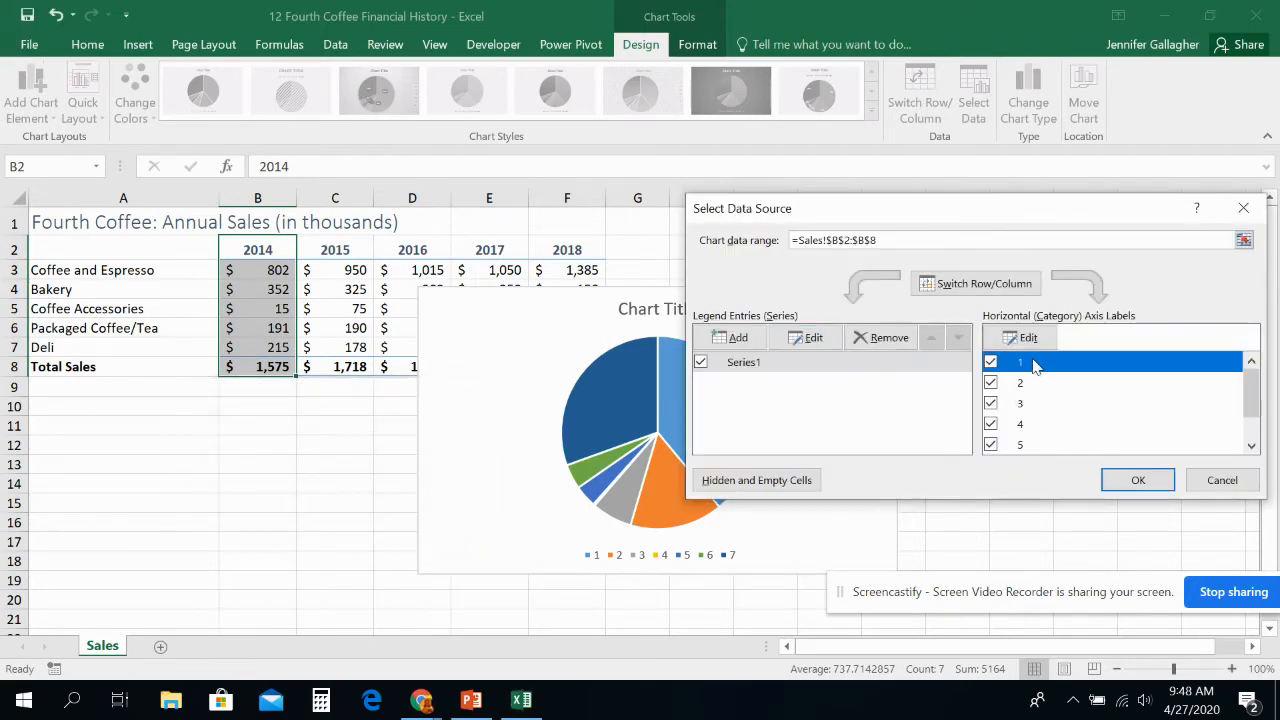
click(1024, 337)
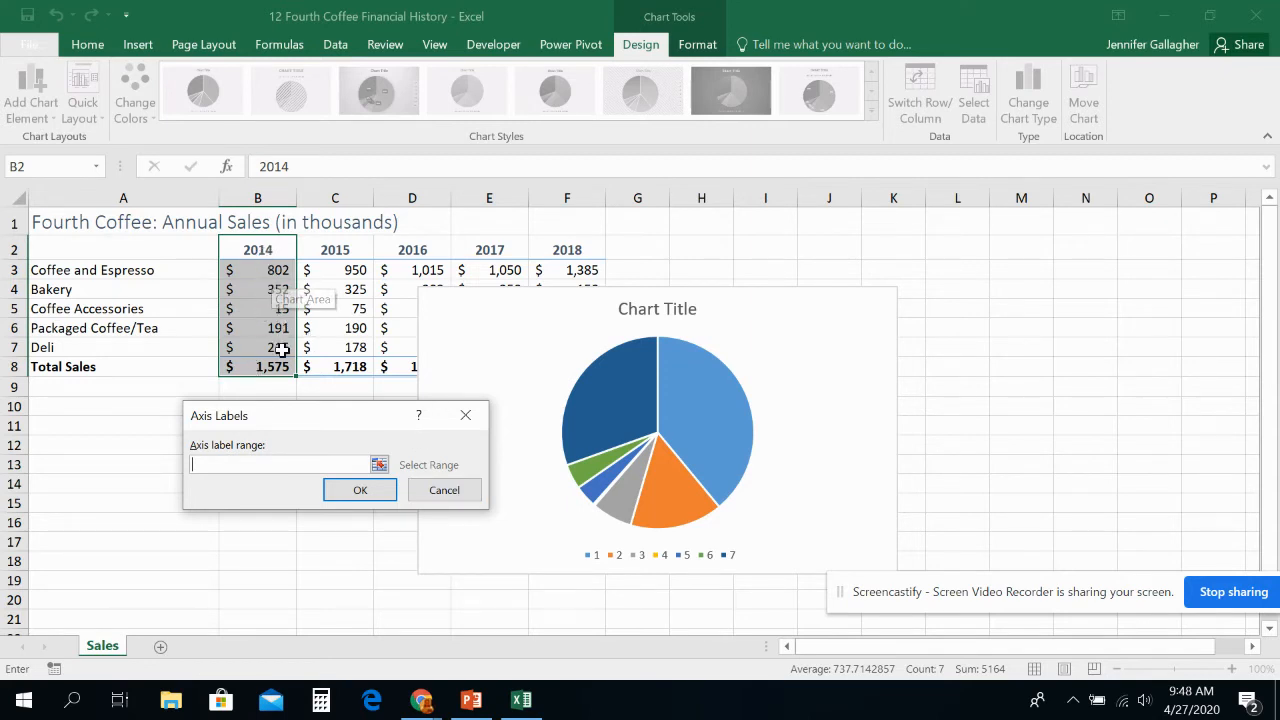
click(447, 491)
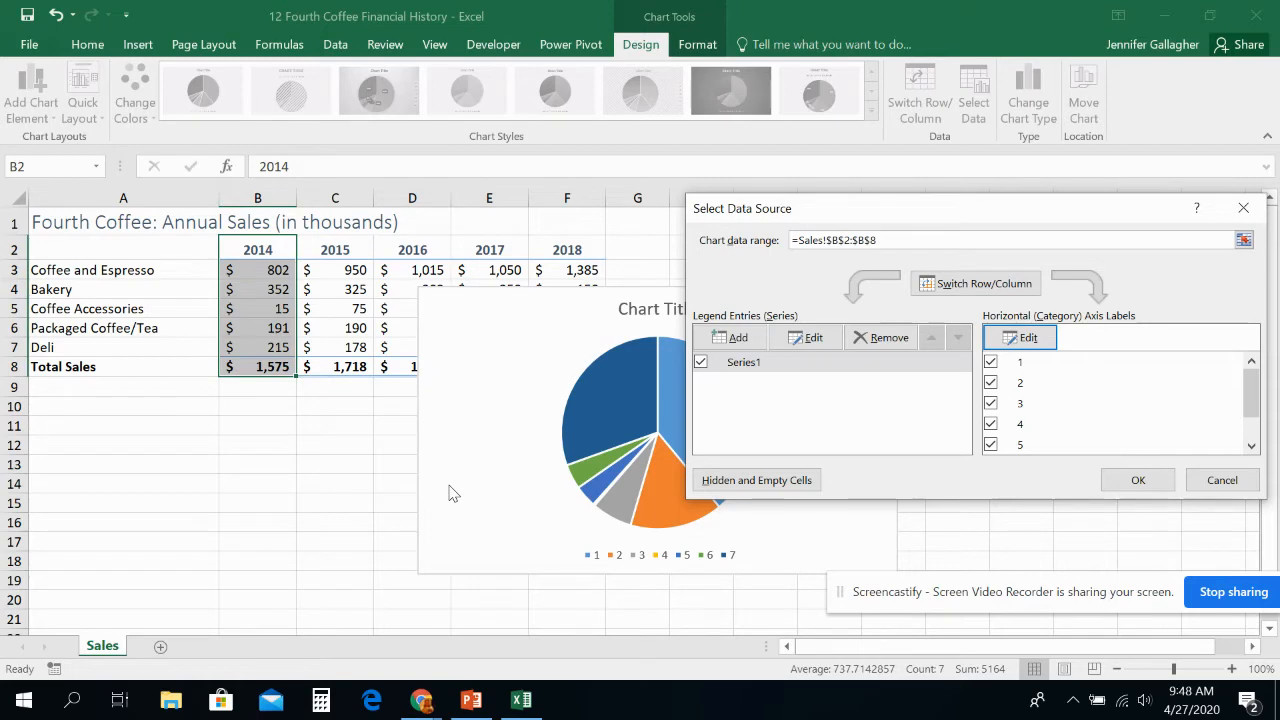
click(1222, 480)
Step: Switch the pie chart's rows and columns, and switch them back
mouse_move(682, 410)
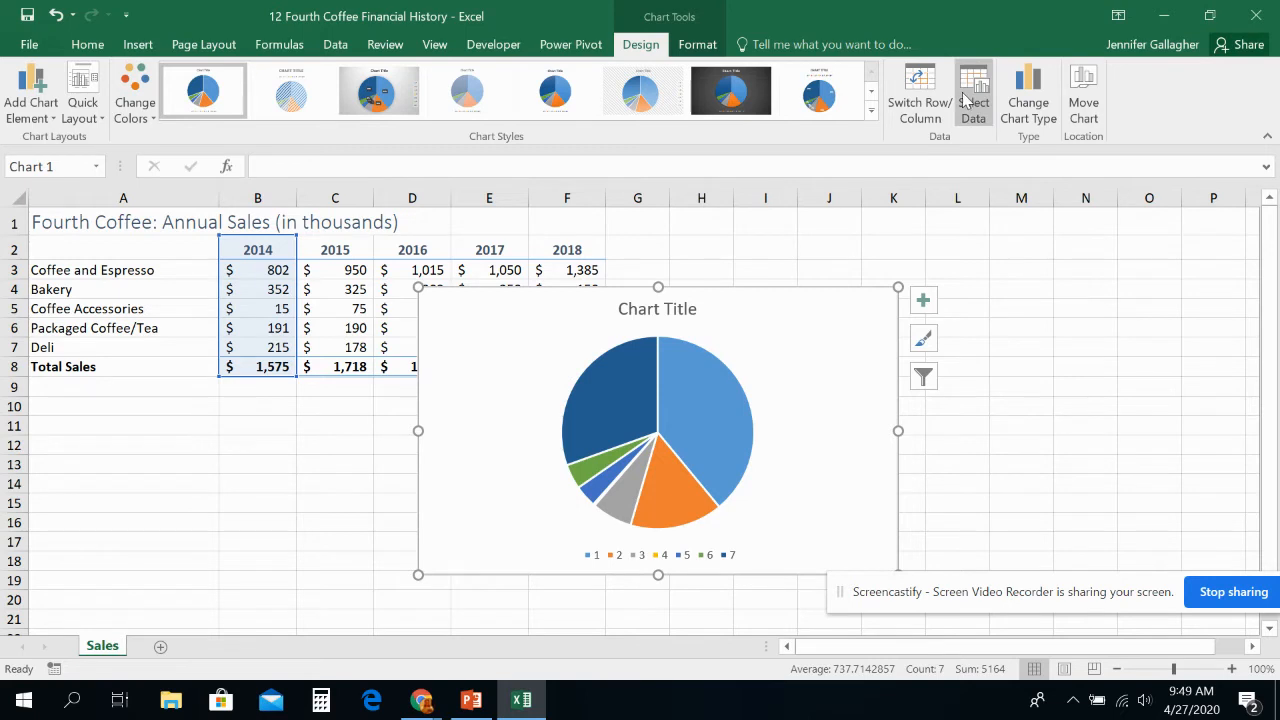
click(928, 100)
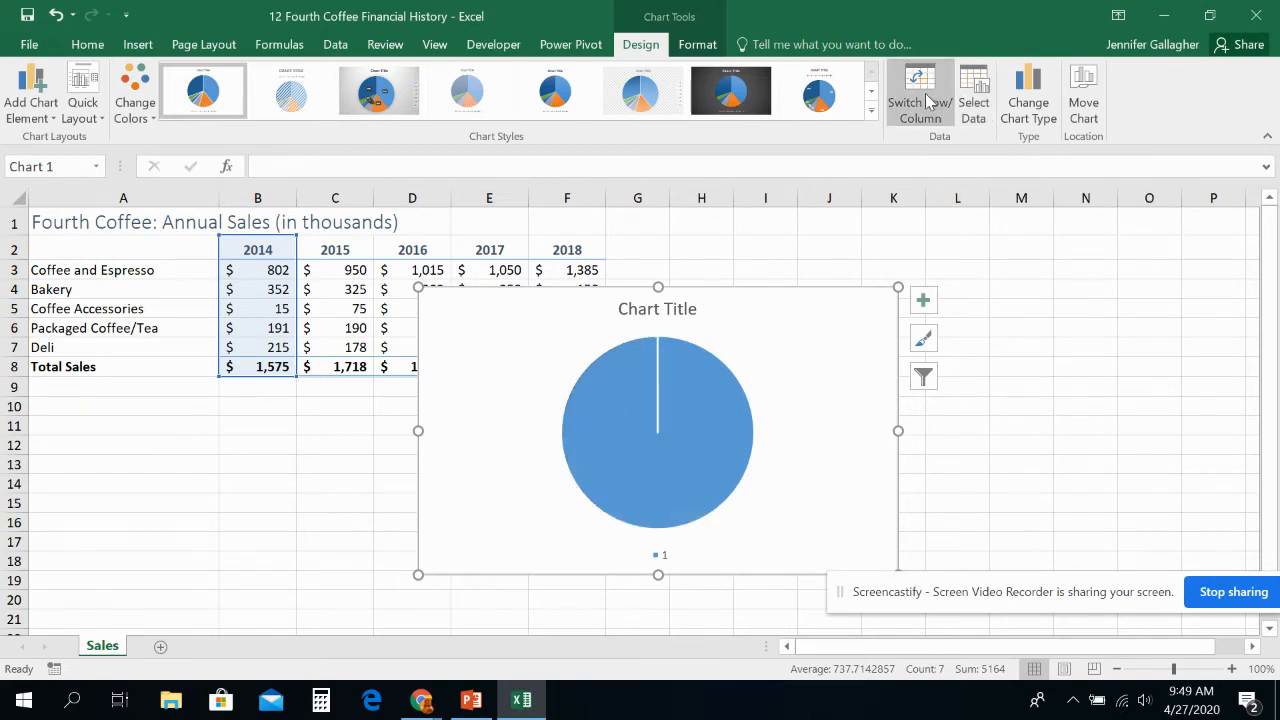
click(928, 100)
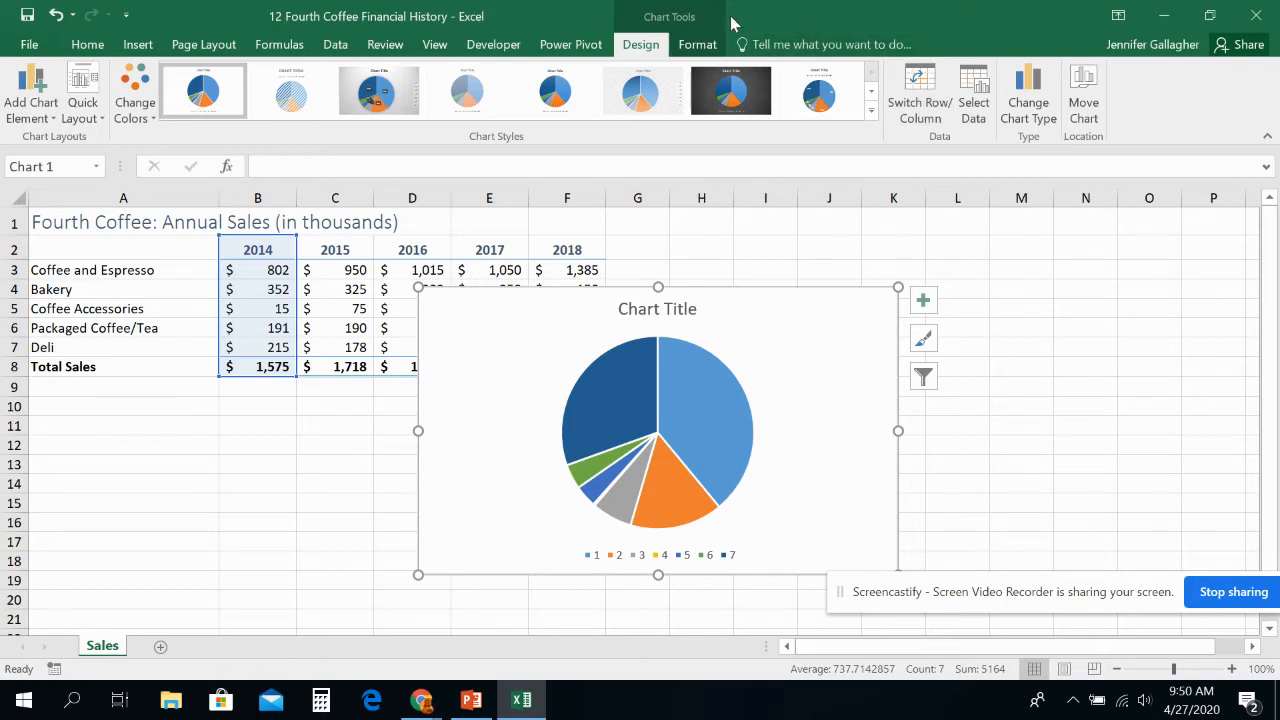
Step: Select the pie chart's legend as the chart element for formatting
click(710, 45)
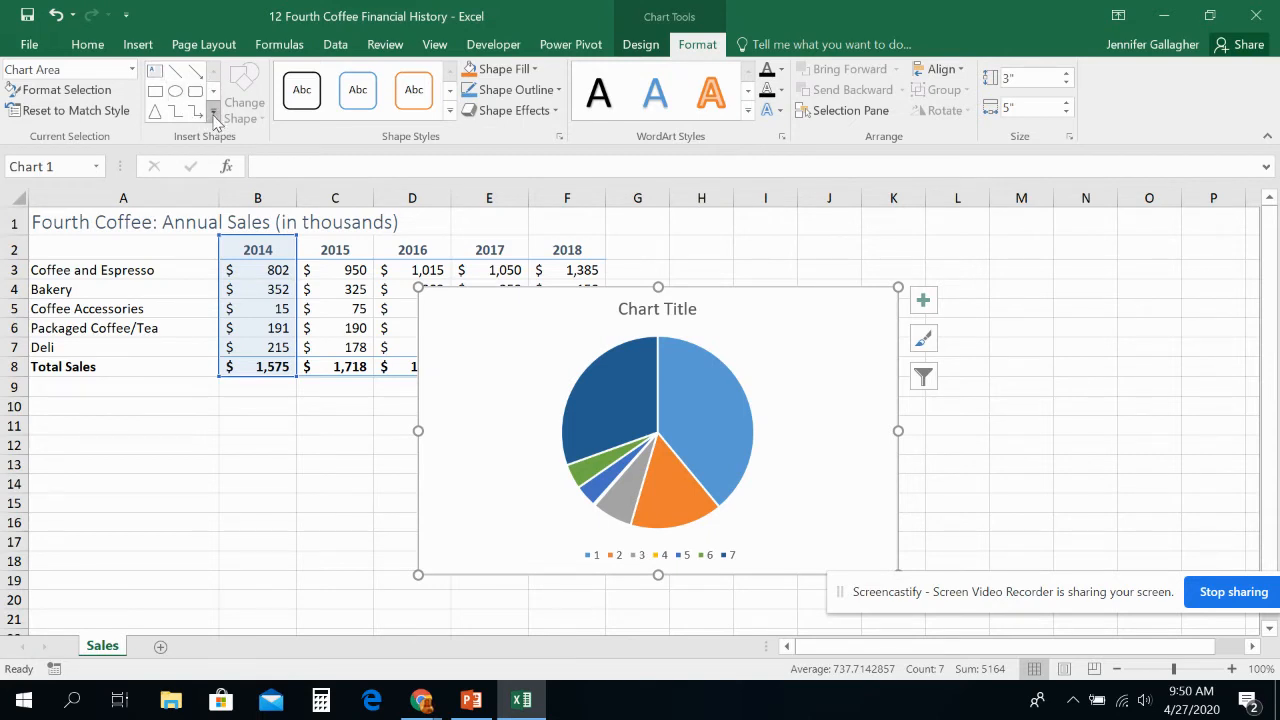
click(131, 69)
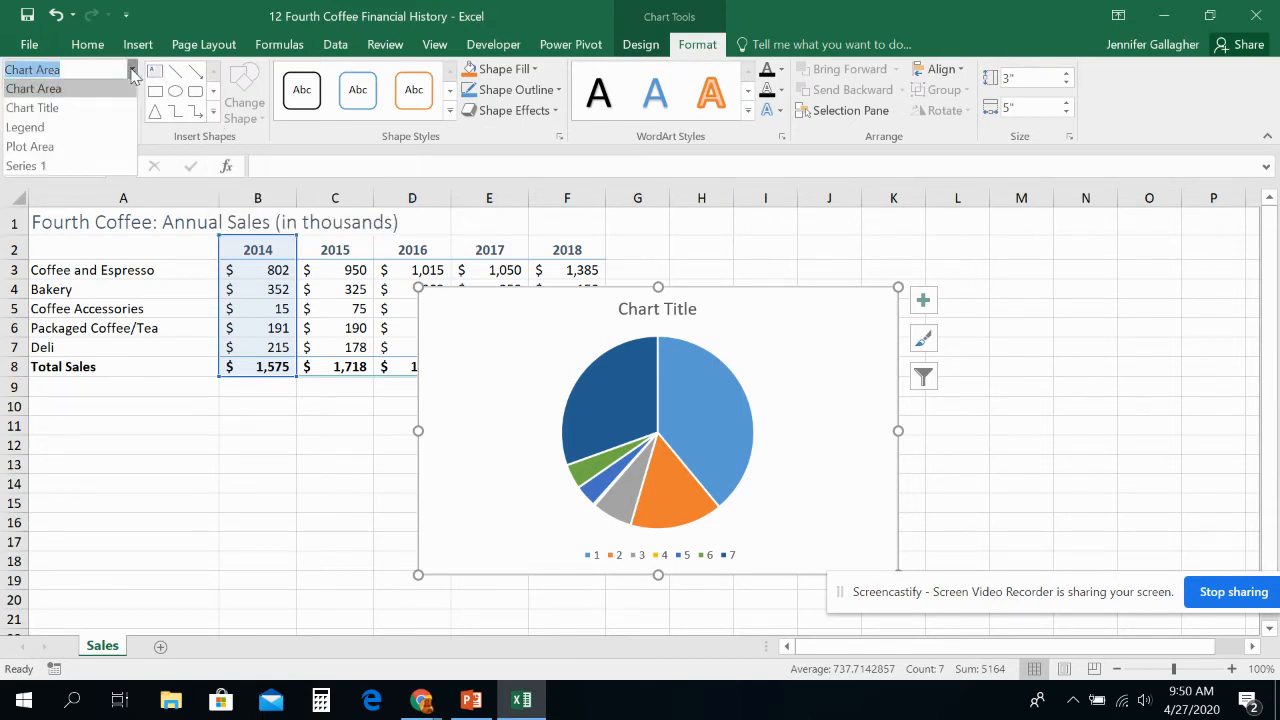
click(107, 130)
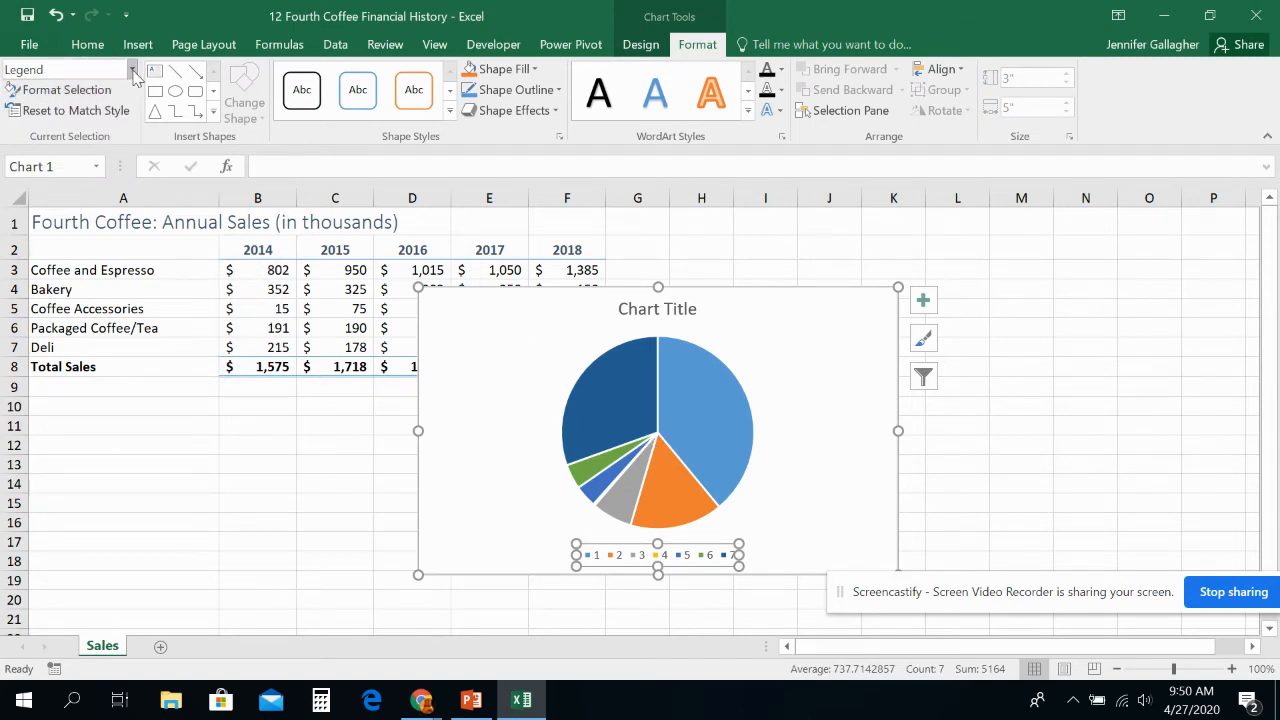
click(783, 374)
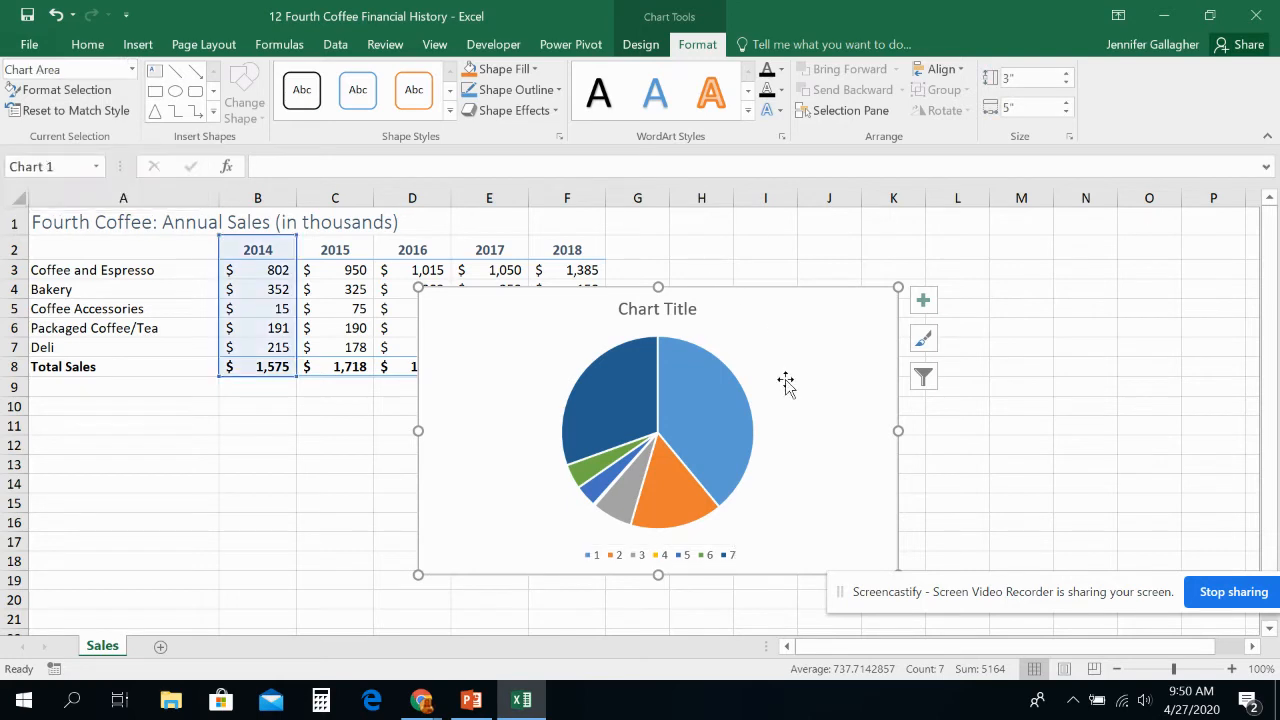
click(730, 551)
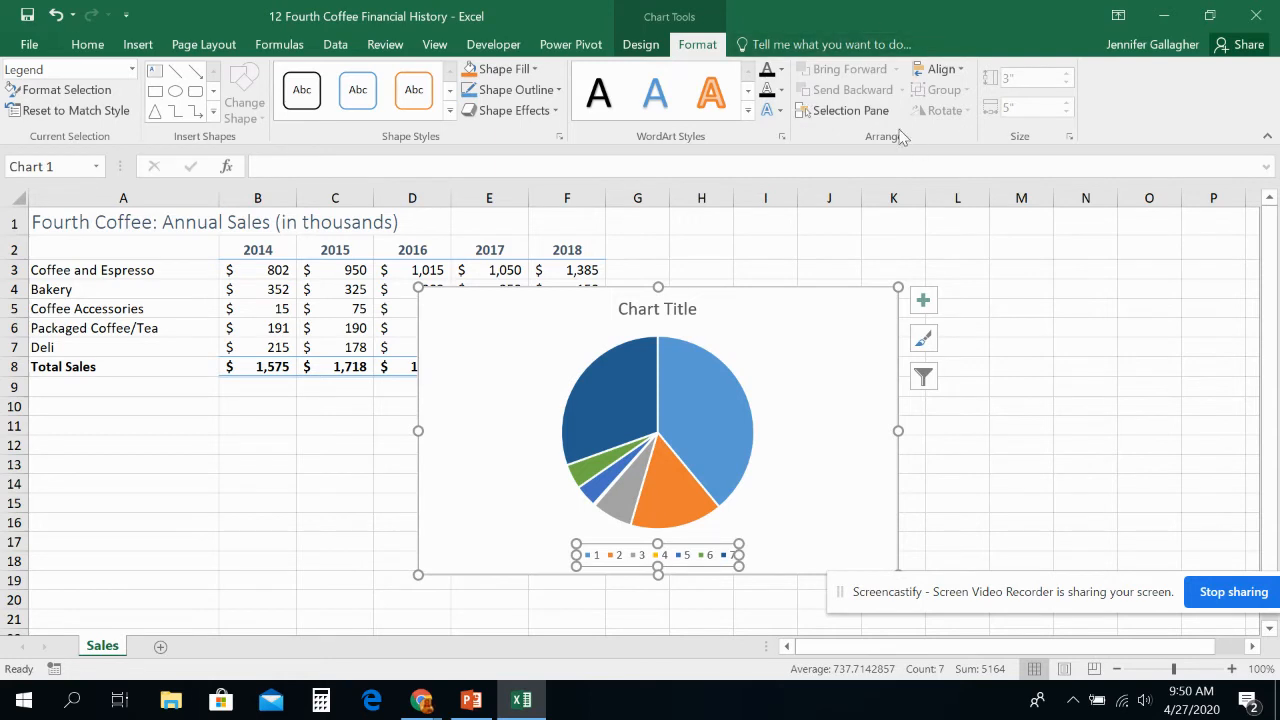
Step: Open the Save as Template option for the whole pie chart and leave it without saving
click(866, 333)
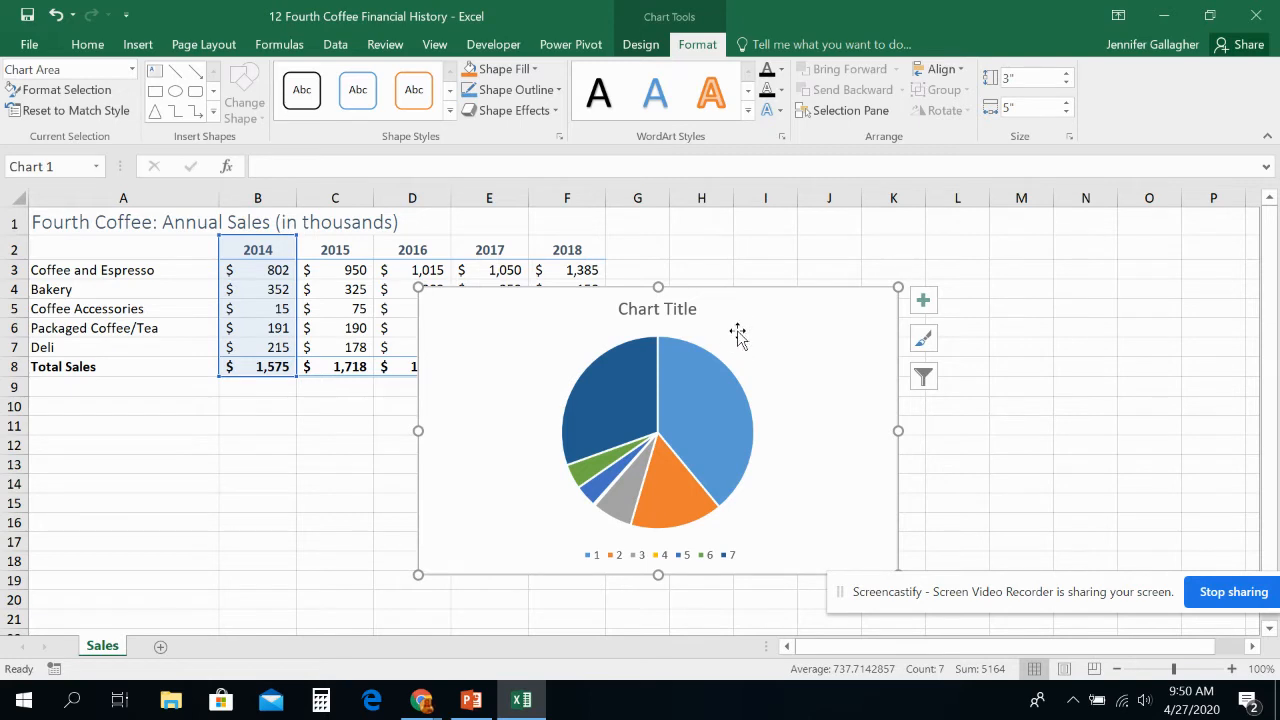
right_click(767, 325)
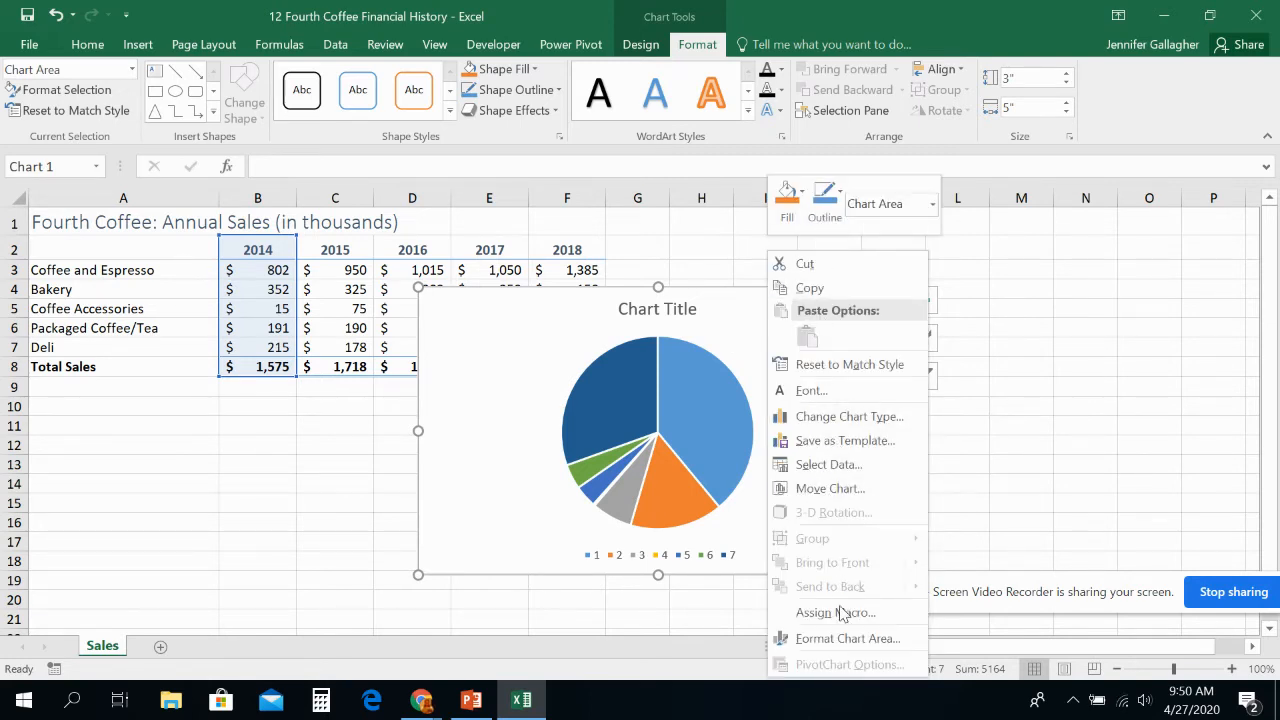
click(845, 440)
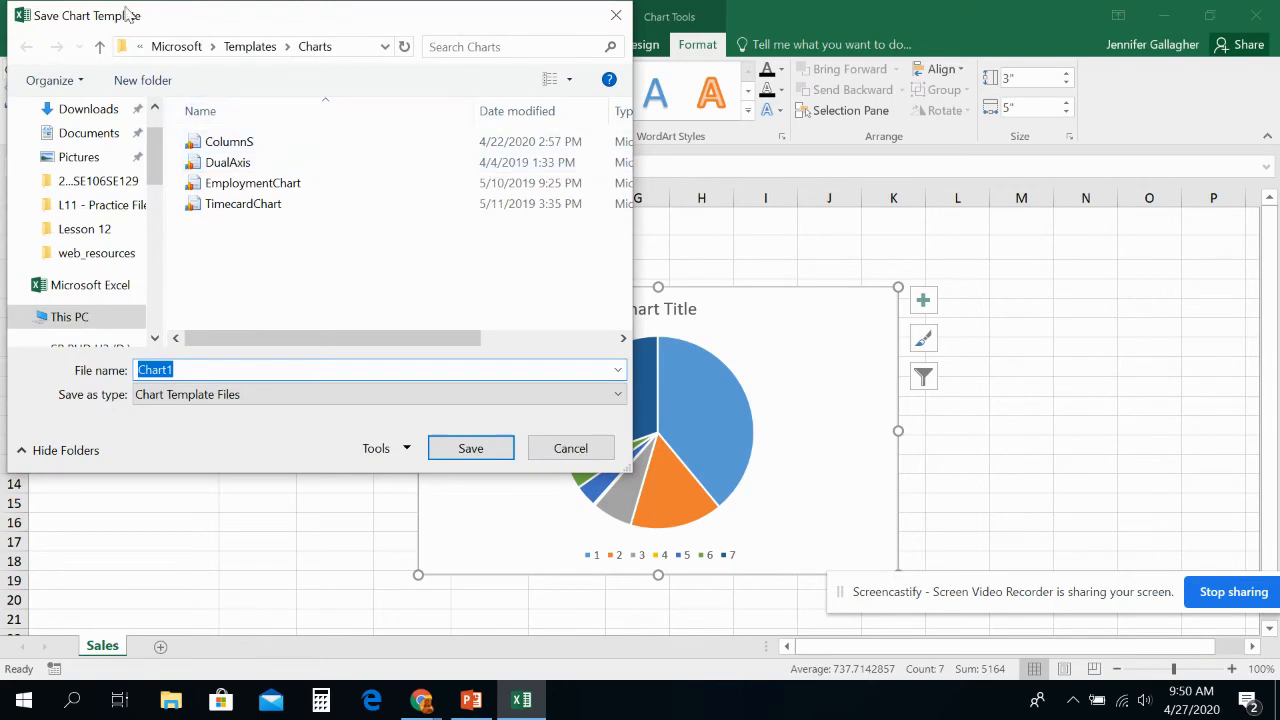
click(576, 440)
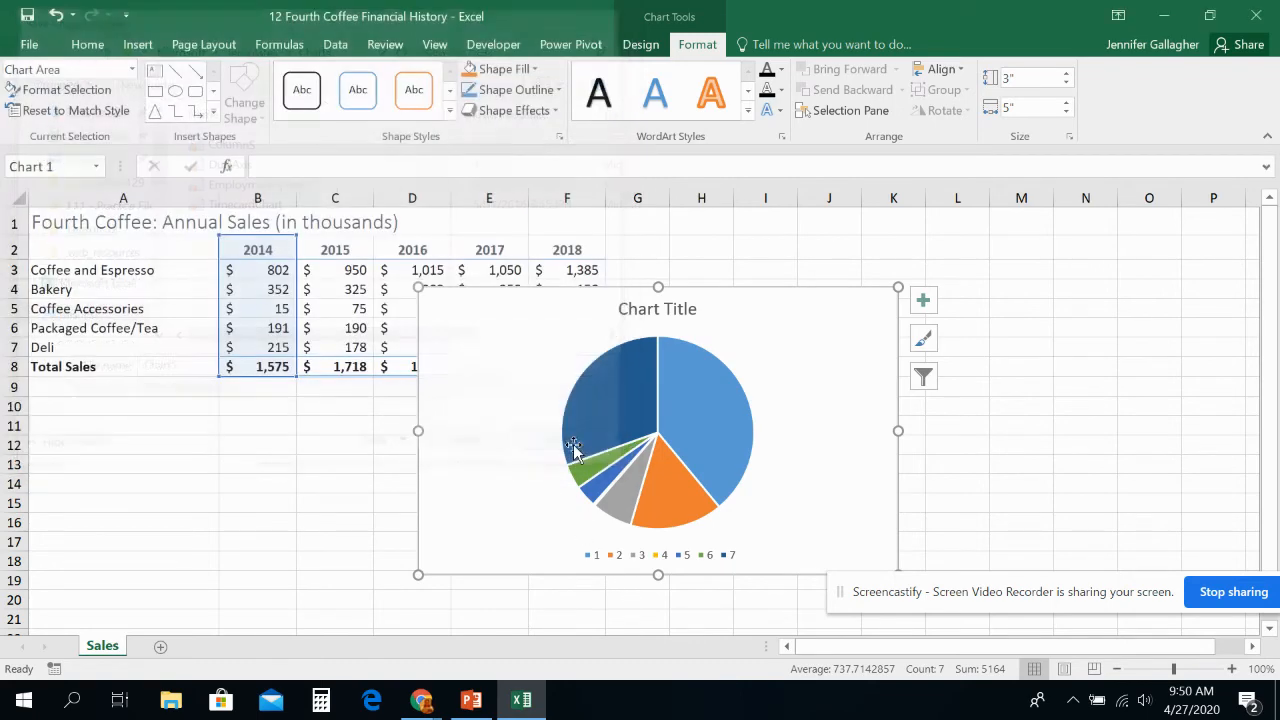
Step: Open the Format Chart Area settings for the pie chart and close them without changes
right_click(815, 344)
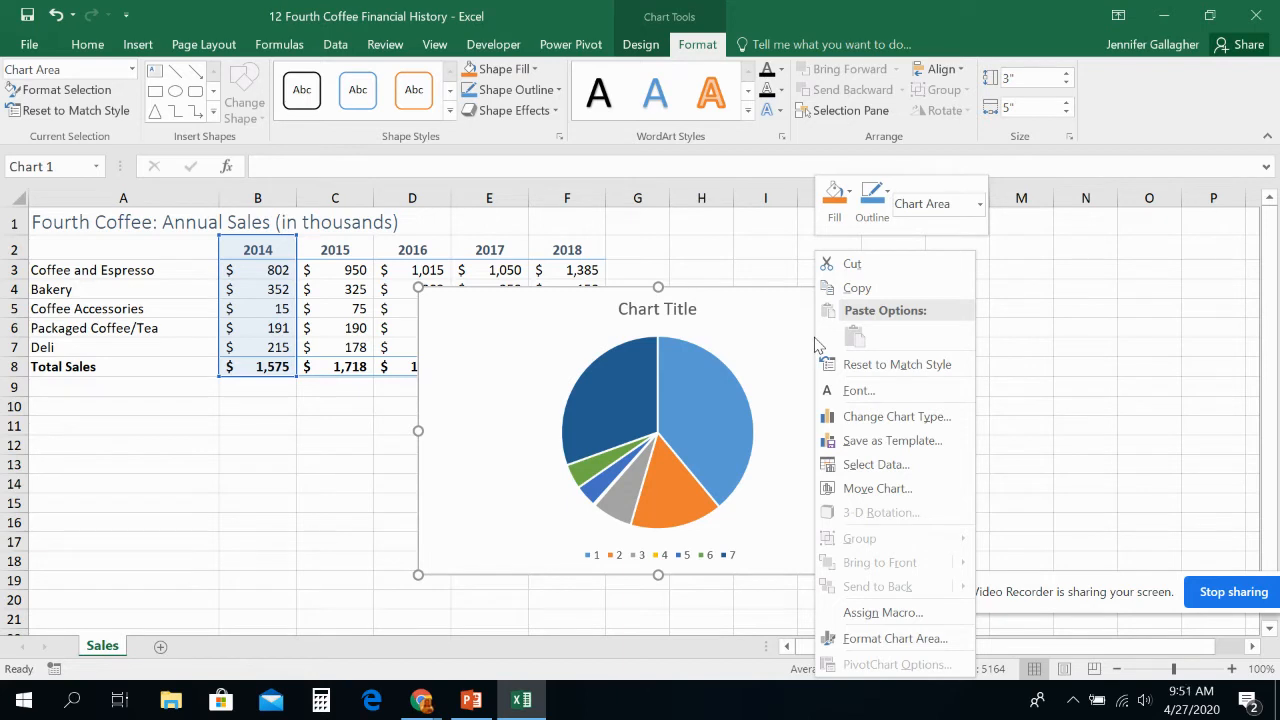
click(908, 640)
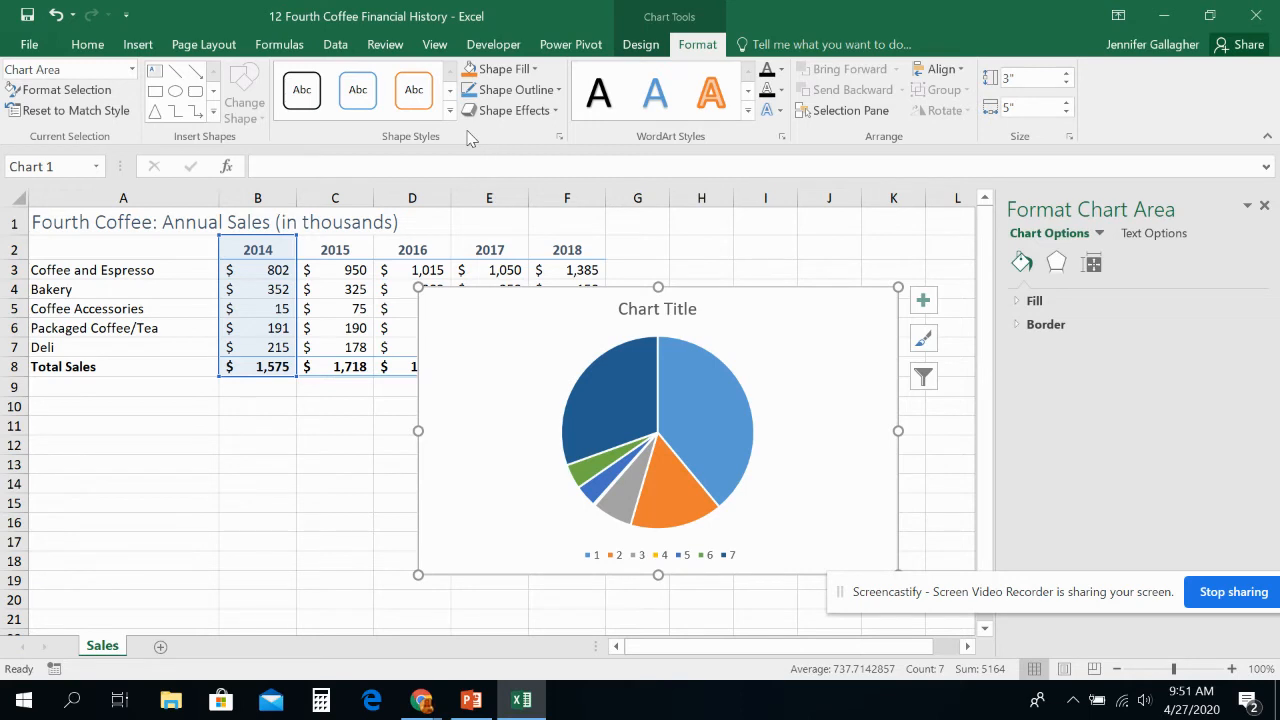
click(1264, 206)
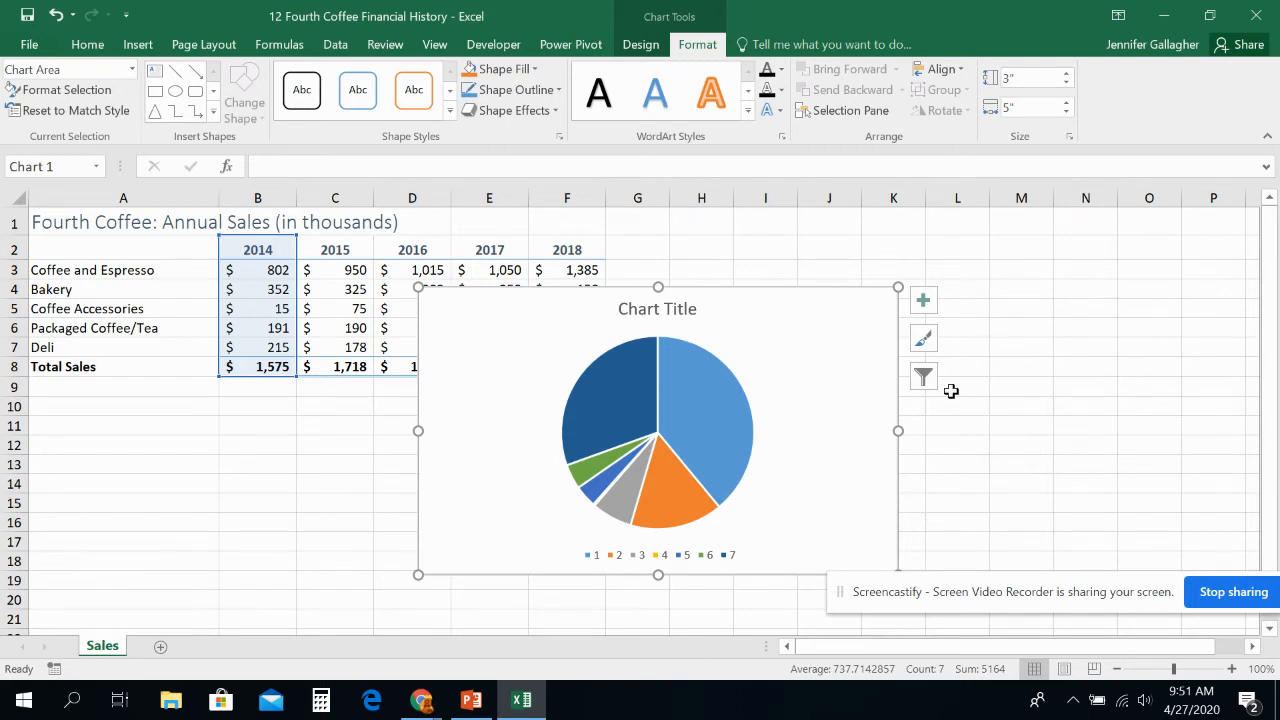
Step: Delete the pie chart from the Sales sheet and undo the deletion
mouse_move(617, 394)
key(Delete)
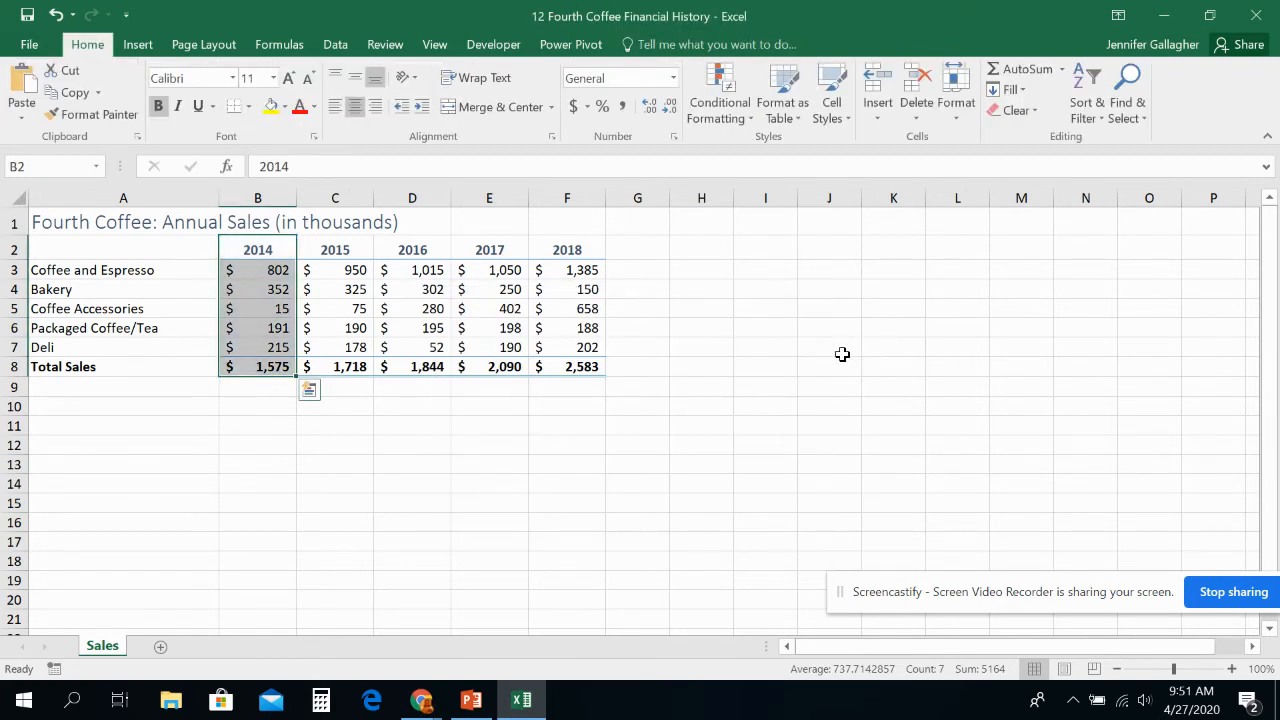
click(56, 14)
Step: Cut the pie chart from the Sales sheet and select an empty cell below the table
right_click(840, 322)
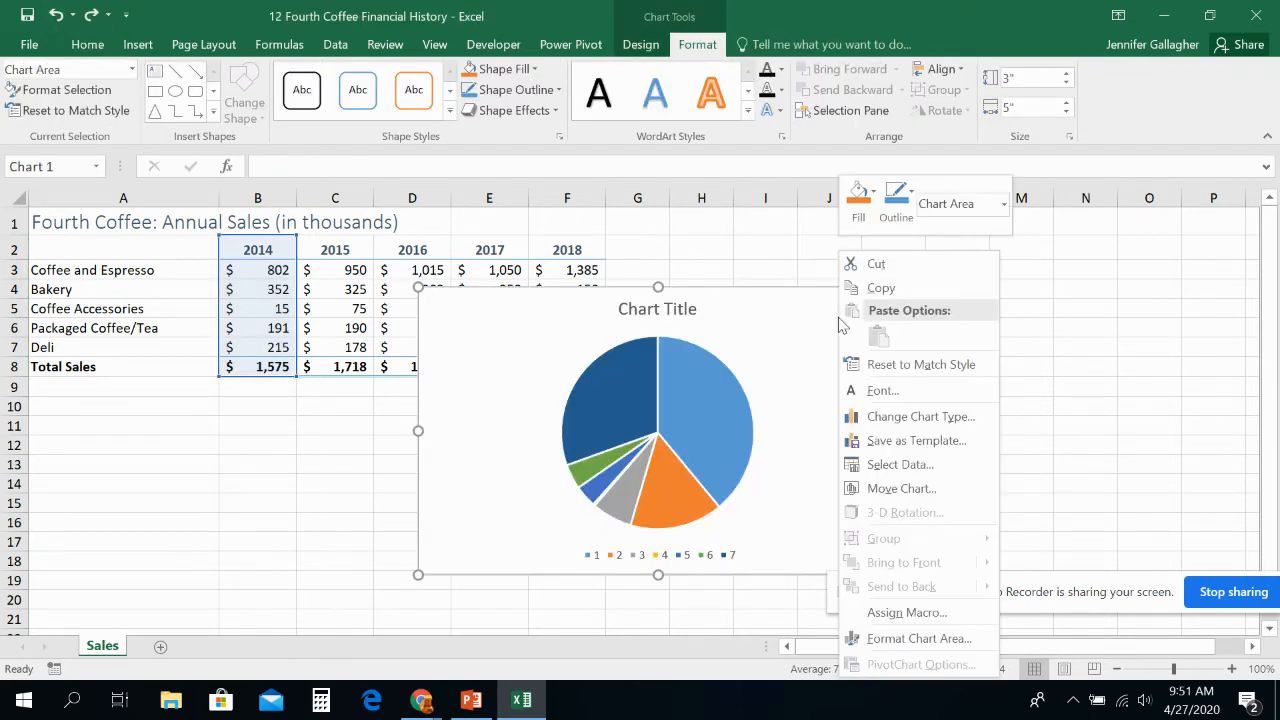
click(866, 262)
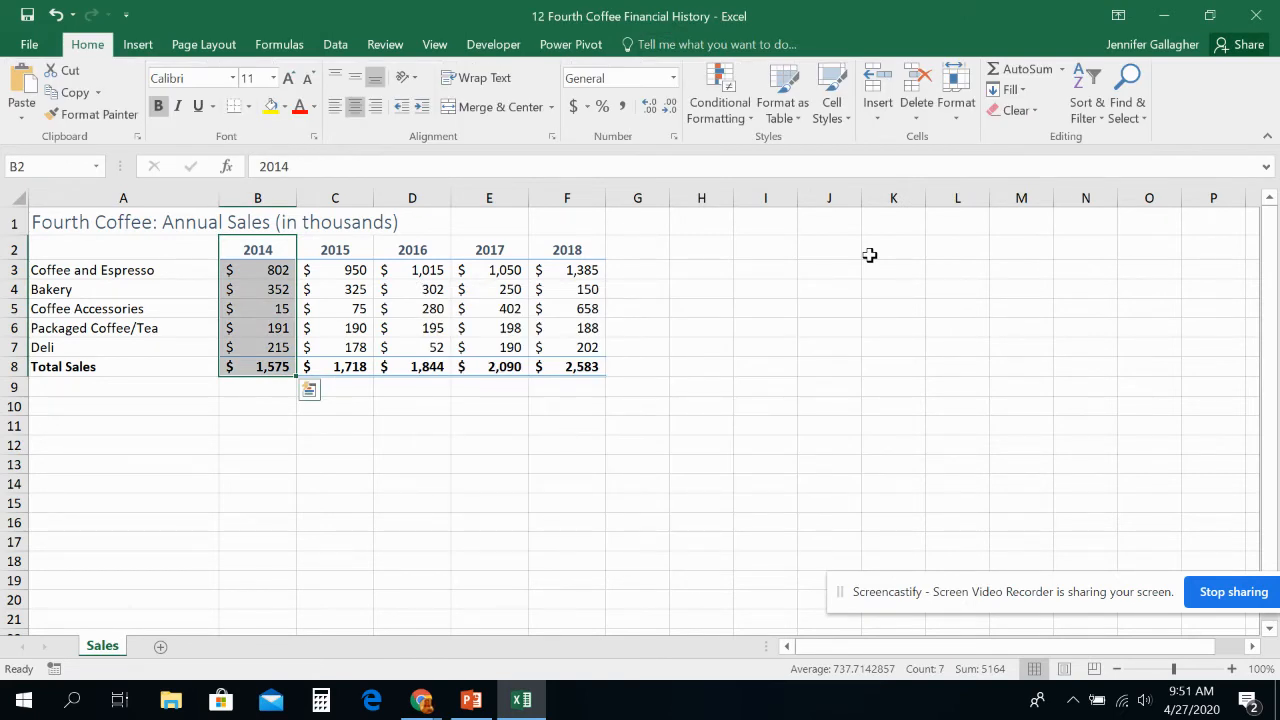
click(515, 518)
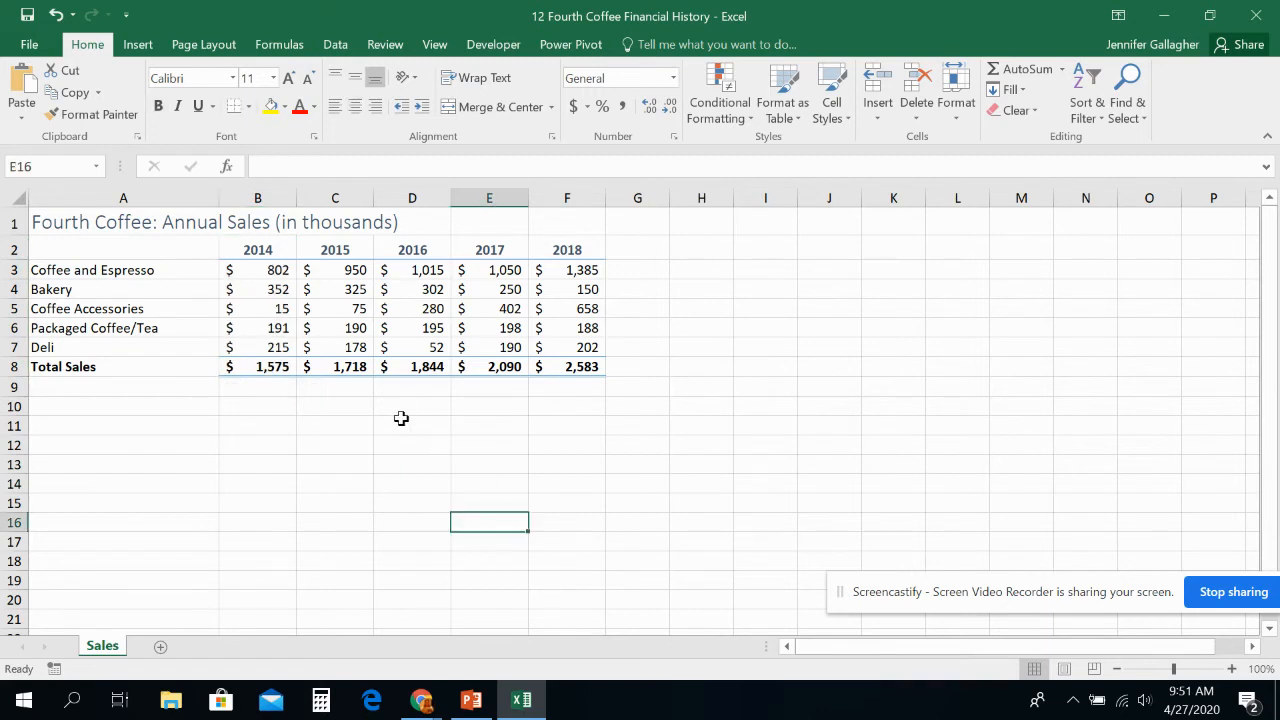
Step: Insert a 2-D pie chart from only the 2014 category values in B3:B7, excluding the header and total
click(258, 268)
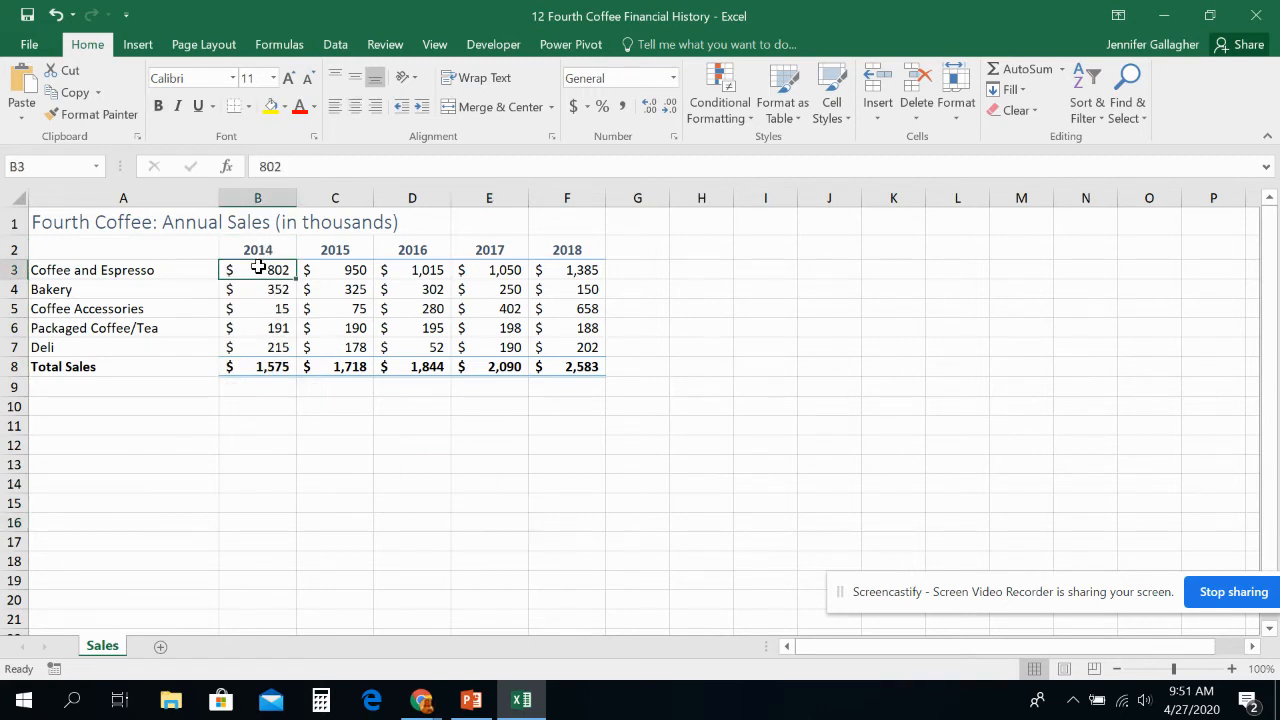
drag(260, 276, 251, 350)
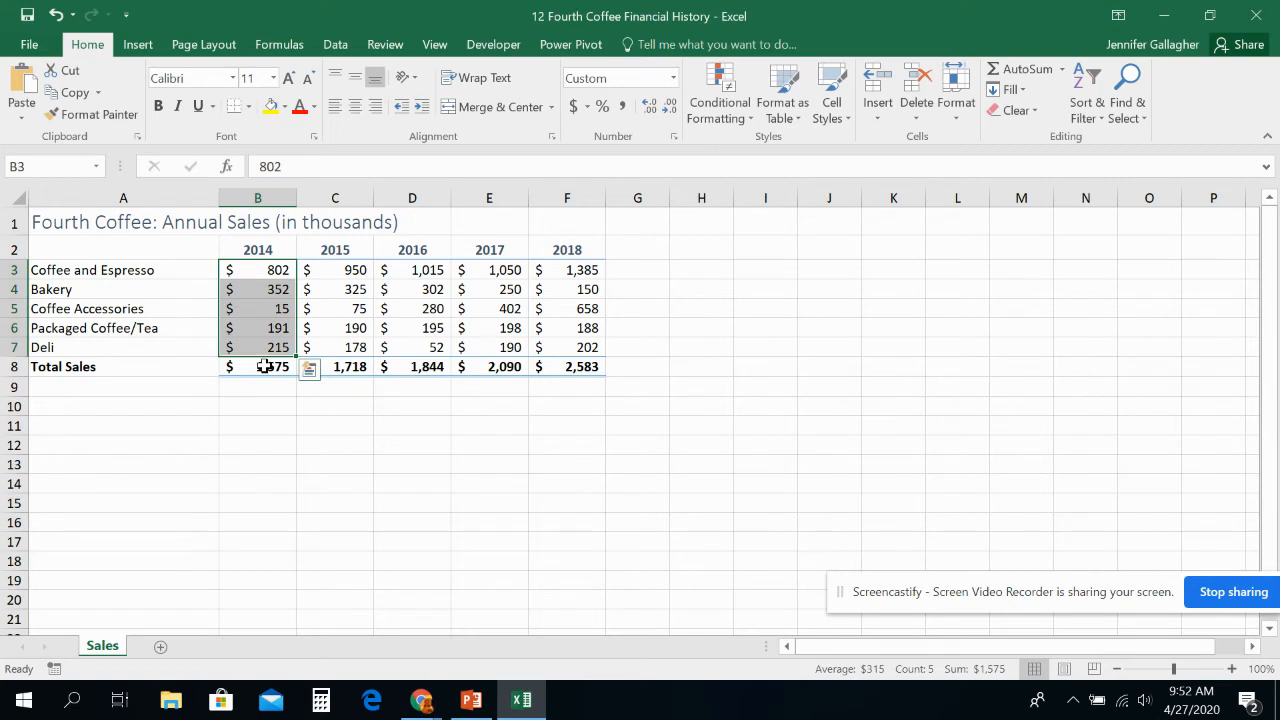
click(140, 45)
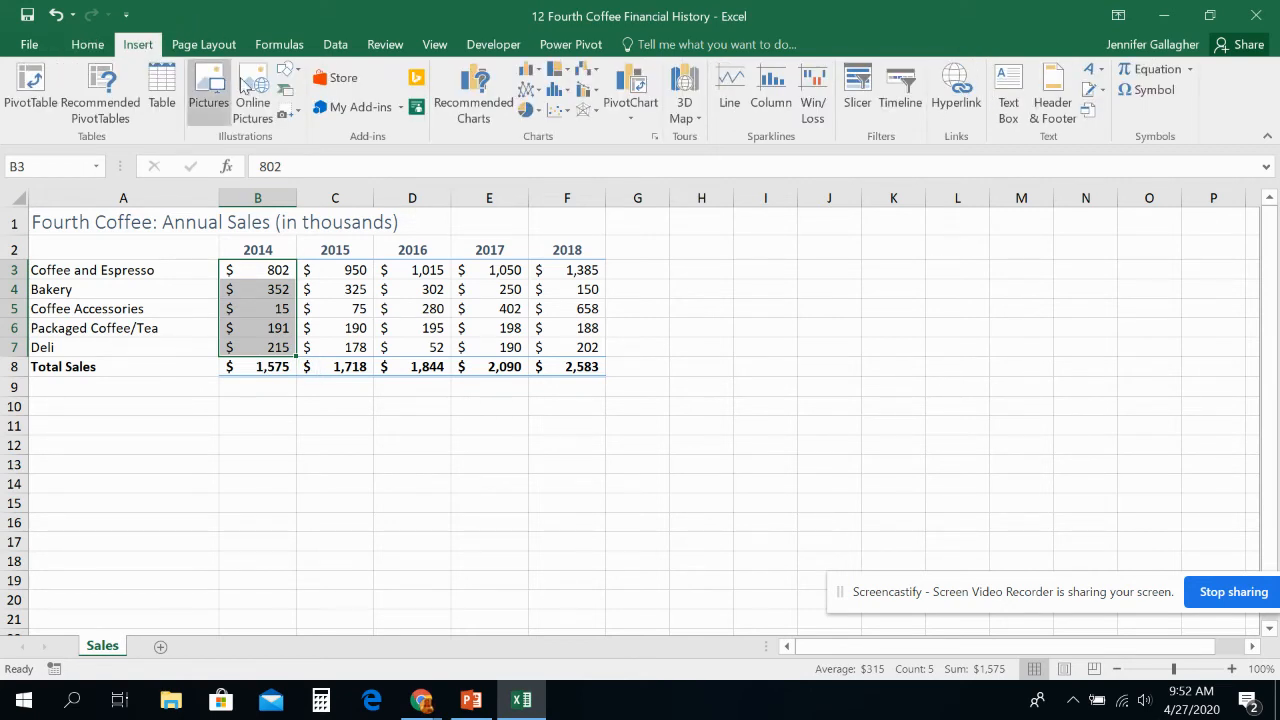
click(530, 109)
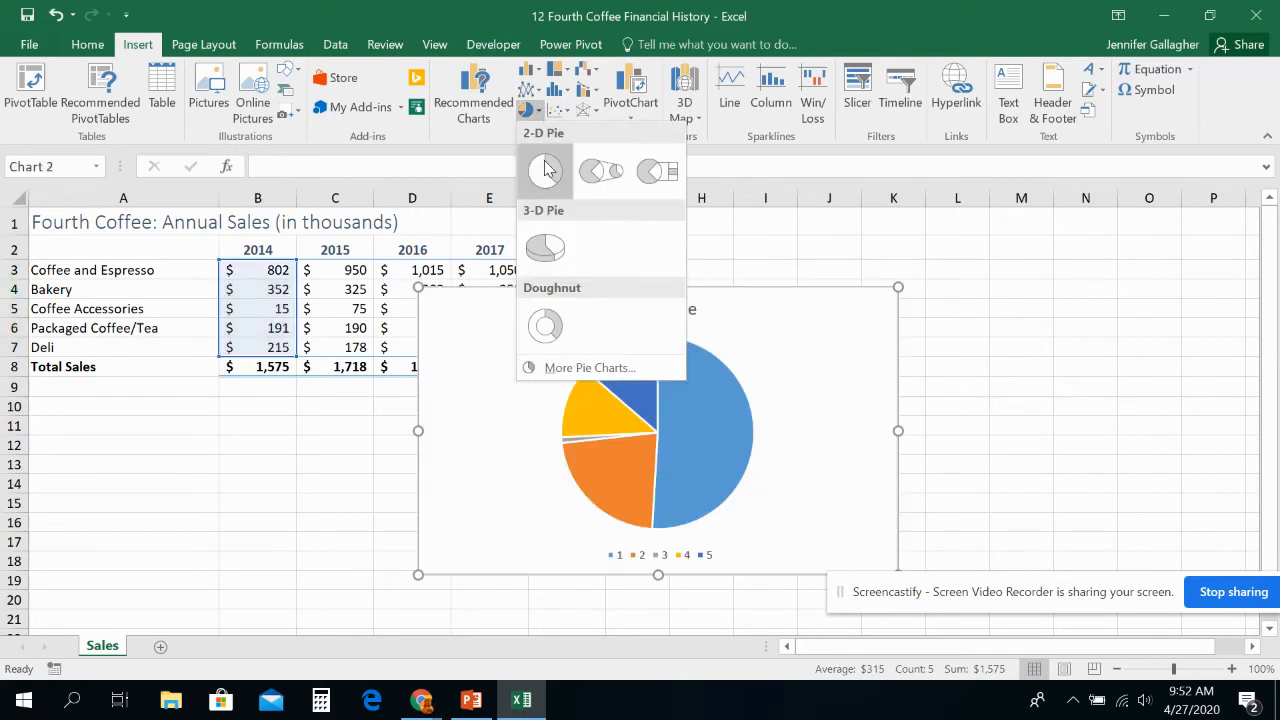
click(545, 168)
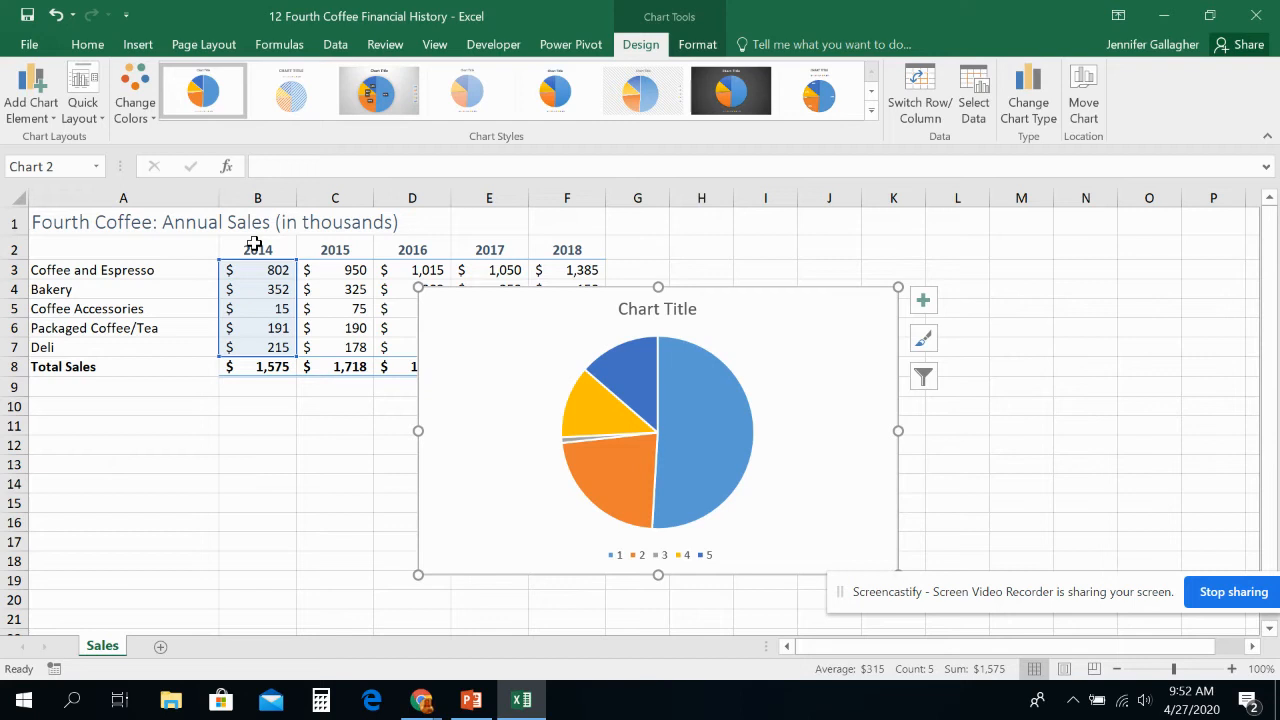
Step: Check the new pie chart's data source settings without changing them, and delete the chart
click(958, 127)
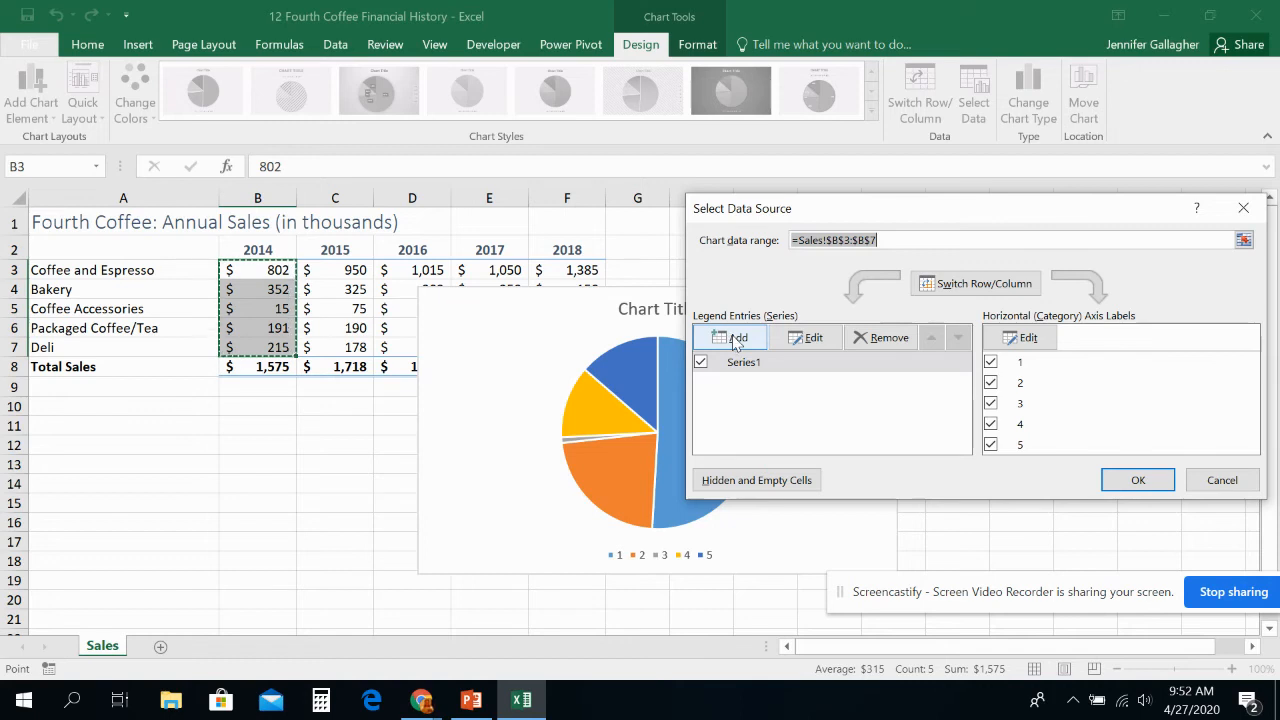
click(1238, 481)
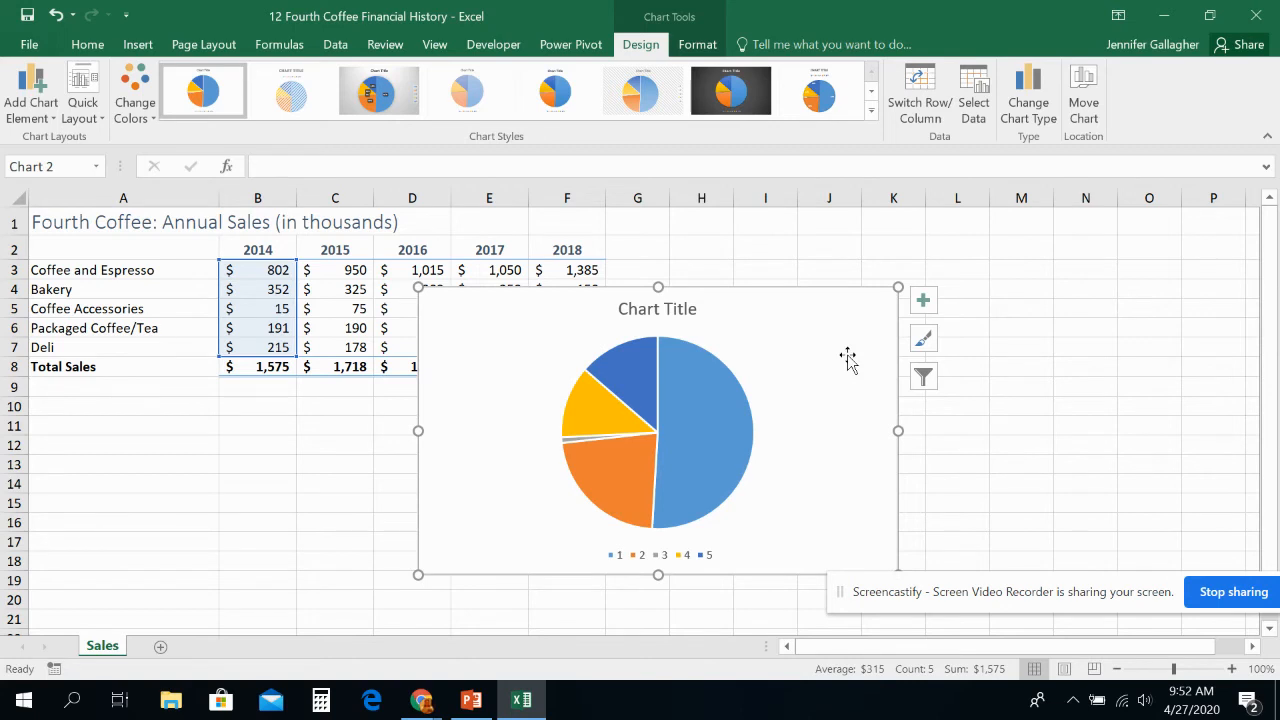
key(Delete)
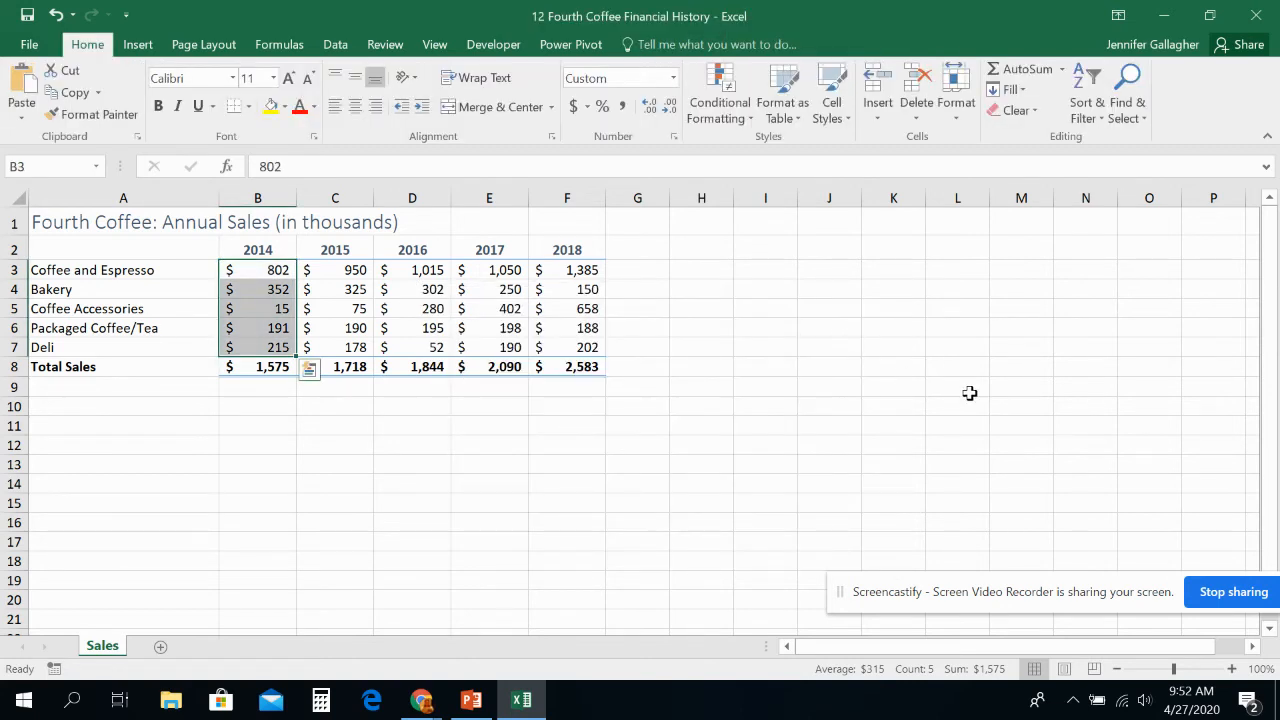
Step: Insert a 2-D pie chart from A2:B7, including the category names and the 2014 header
click(165, 247)
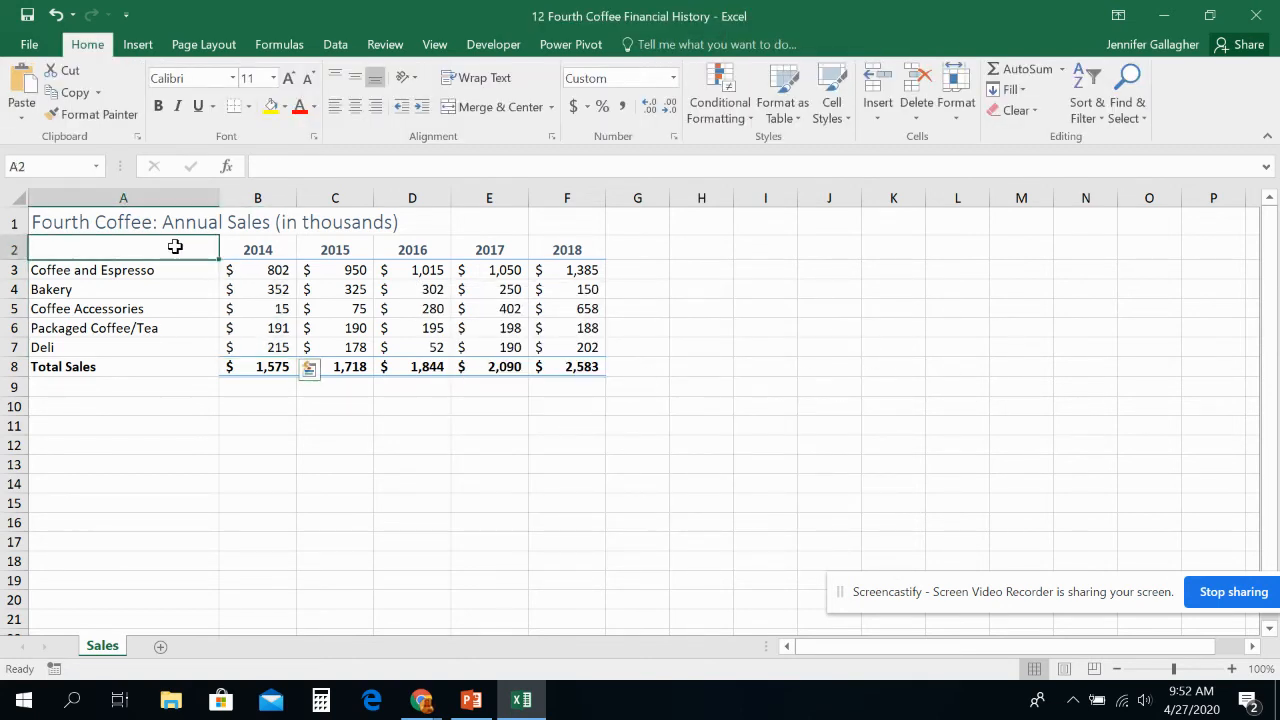
drag(194, 251, 248, 346)
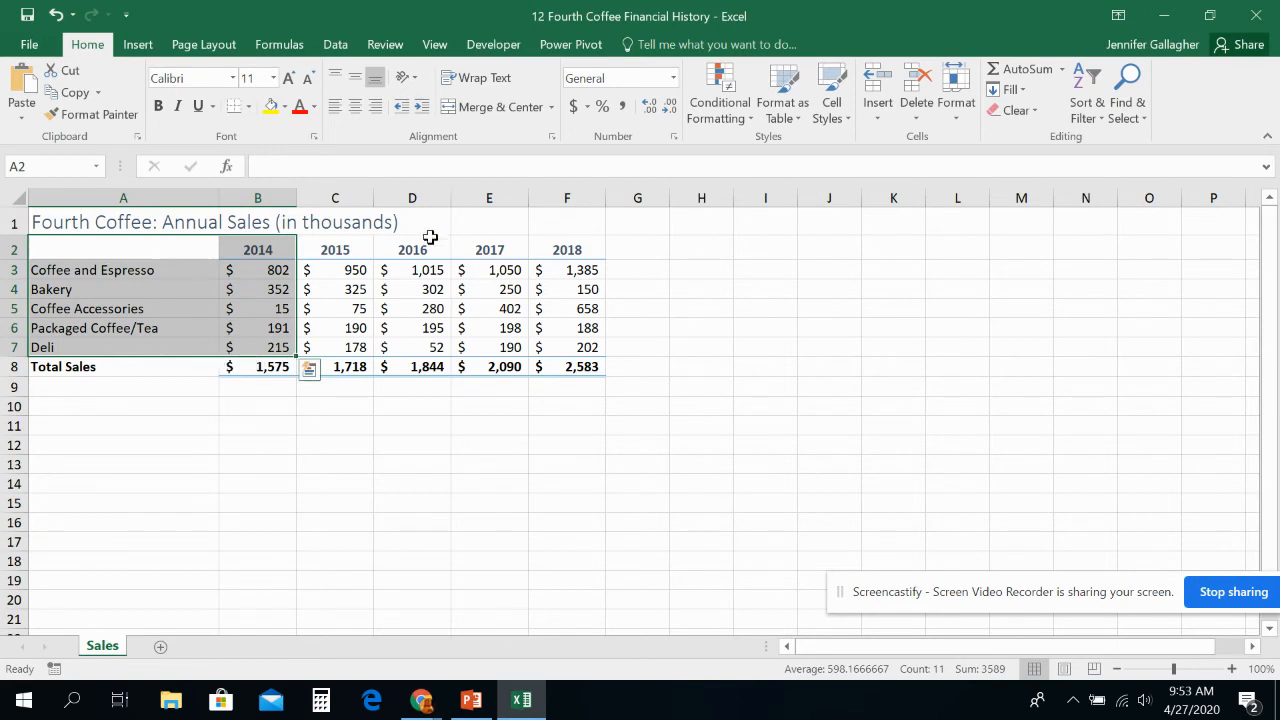
click(138, 45)
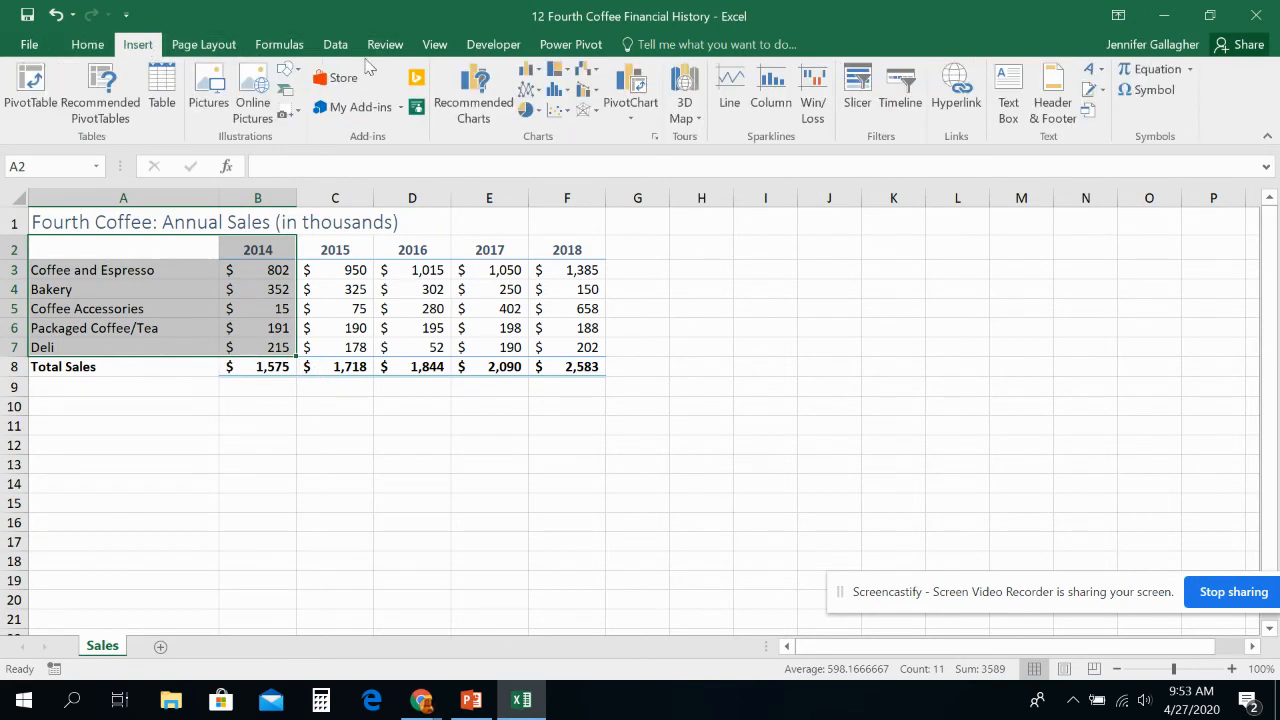
click(529, 109)
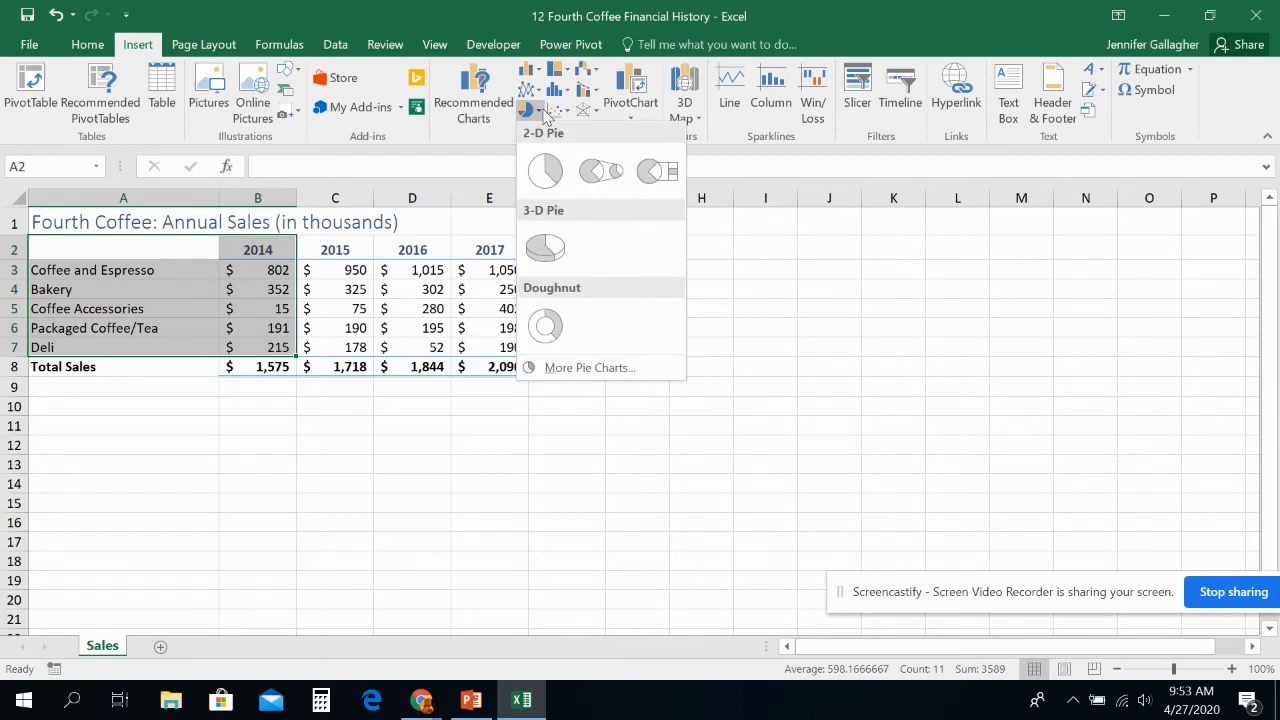
click(543, 166)
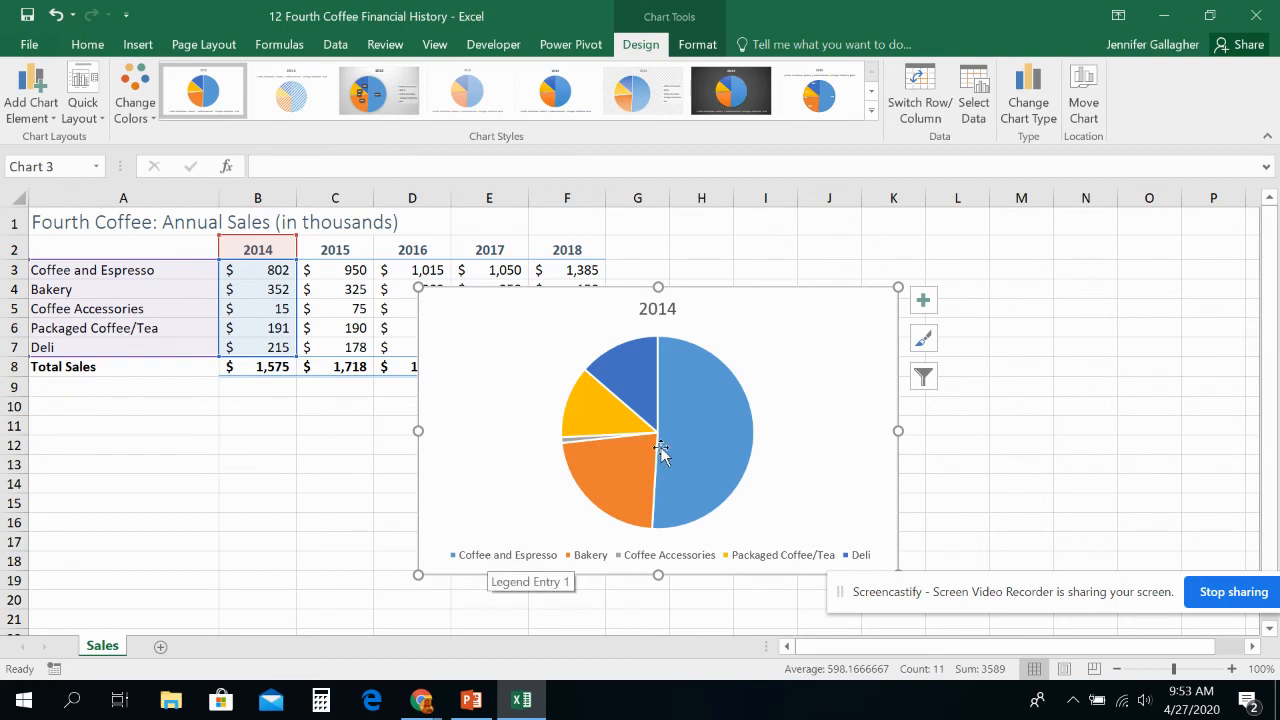
Step: Move the 2014 pie chart directly below the sales table, starting at row 10 in column A
mouse_move(668, 448)
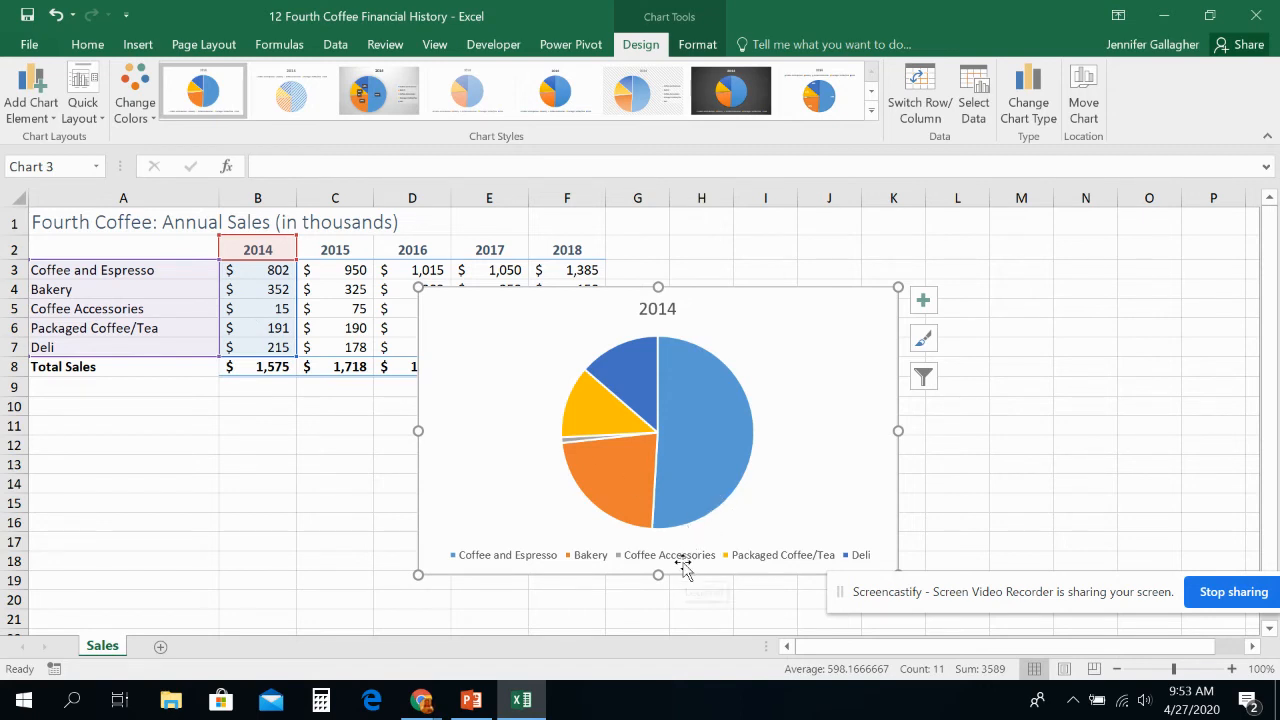
mouse_move(623, 450)
drag(500, 314, 116, 430)
click(600, 421)
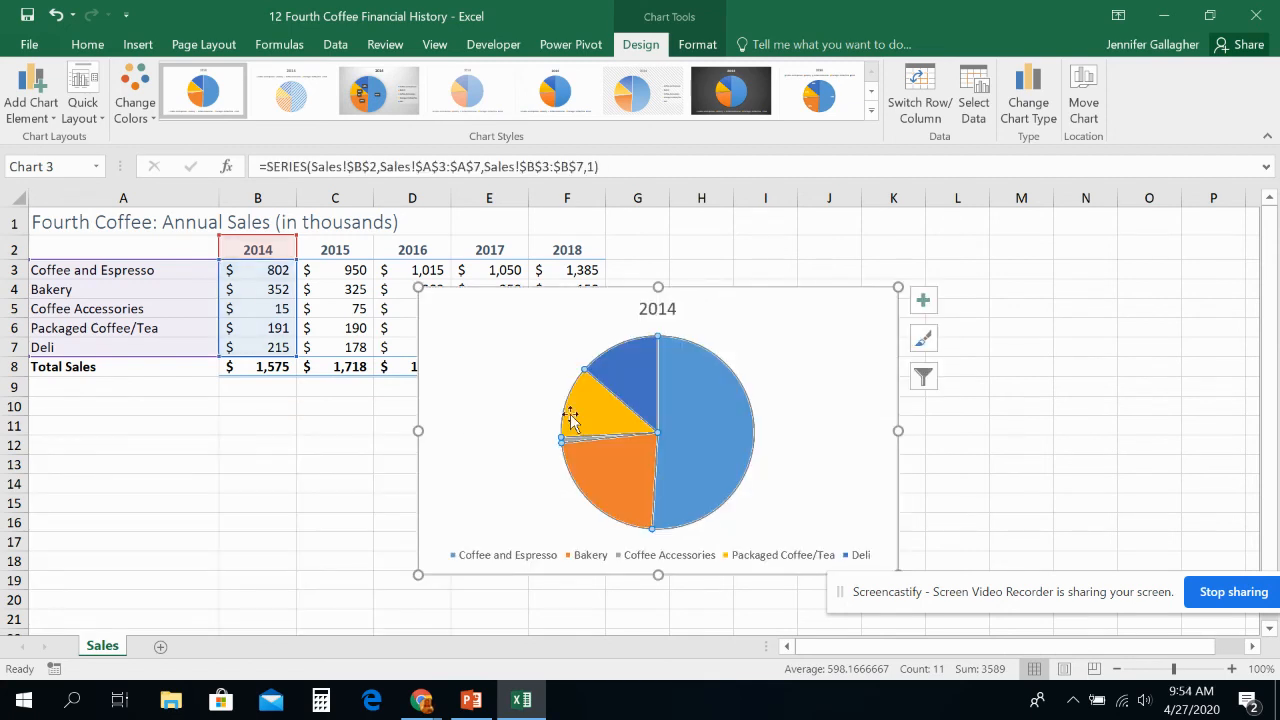
drag(508, 306, 125, 419)
scroll(248, 432, down, 1)
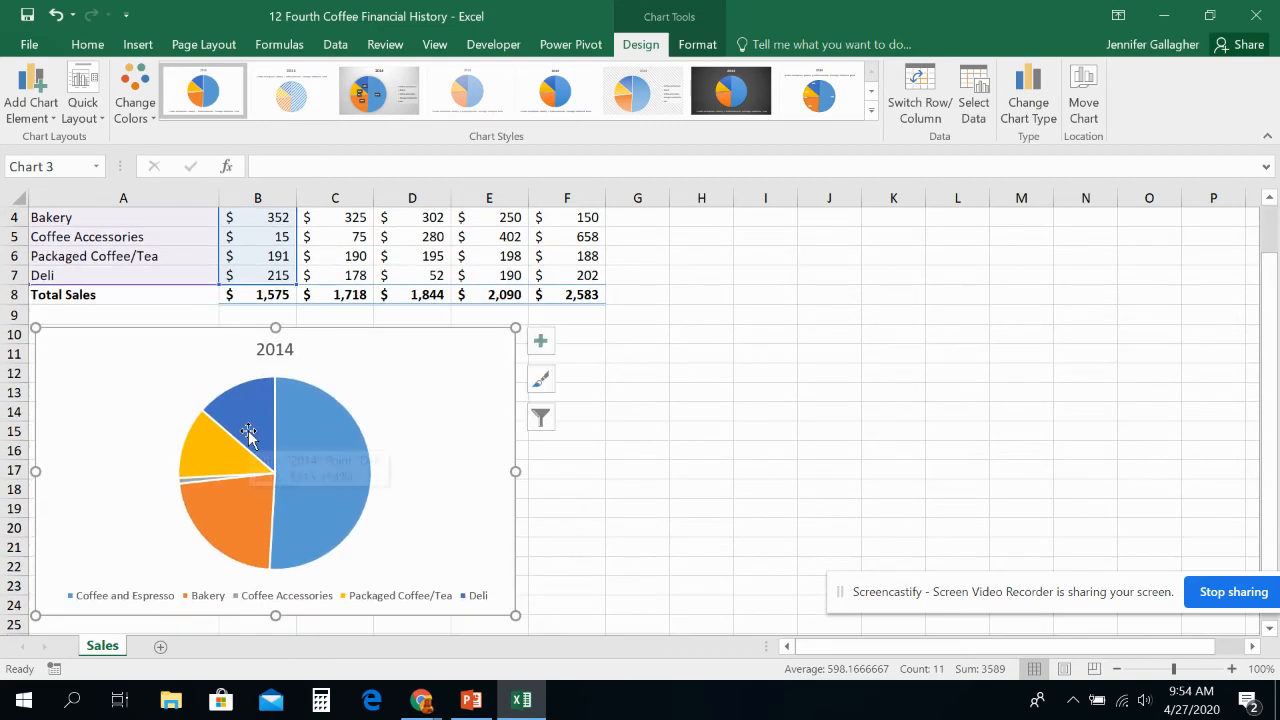
mouse_move(248, 432)
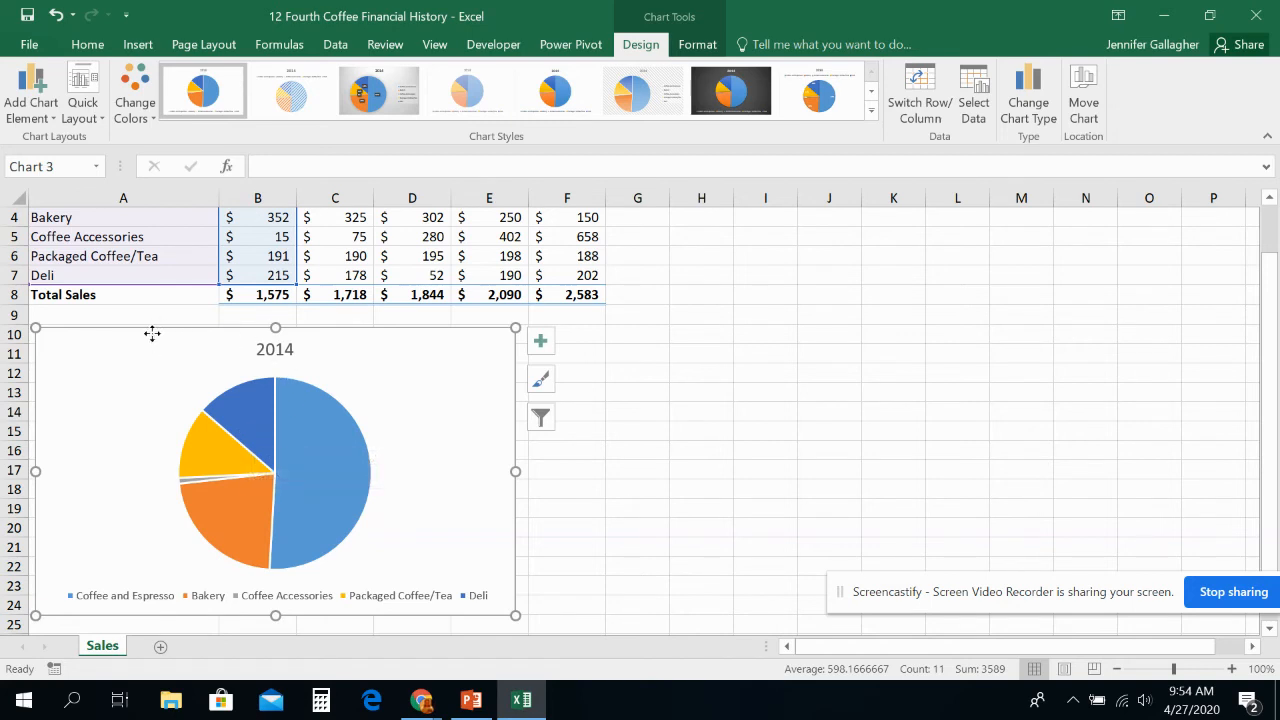
mouse_move(152, 333)
mouse_down()
mouse_move(681, 408)
mouse_move(166, 366)
mouse_move(155, 338)
mouse_up()
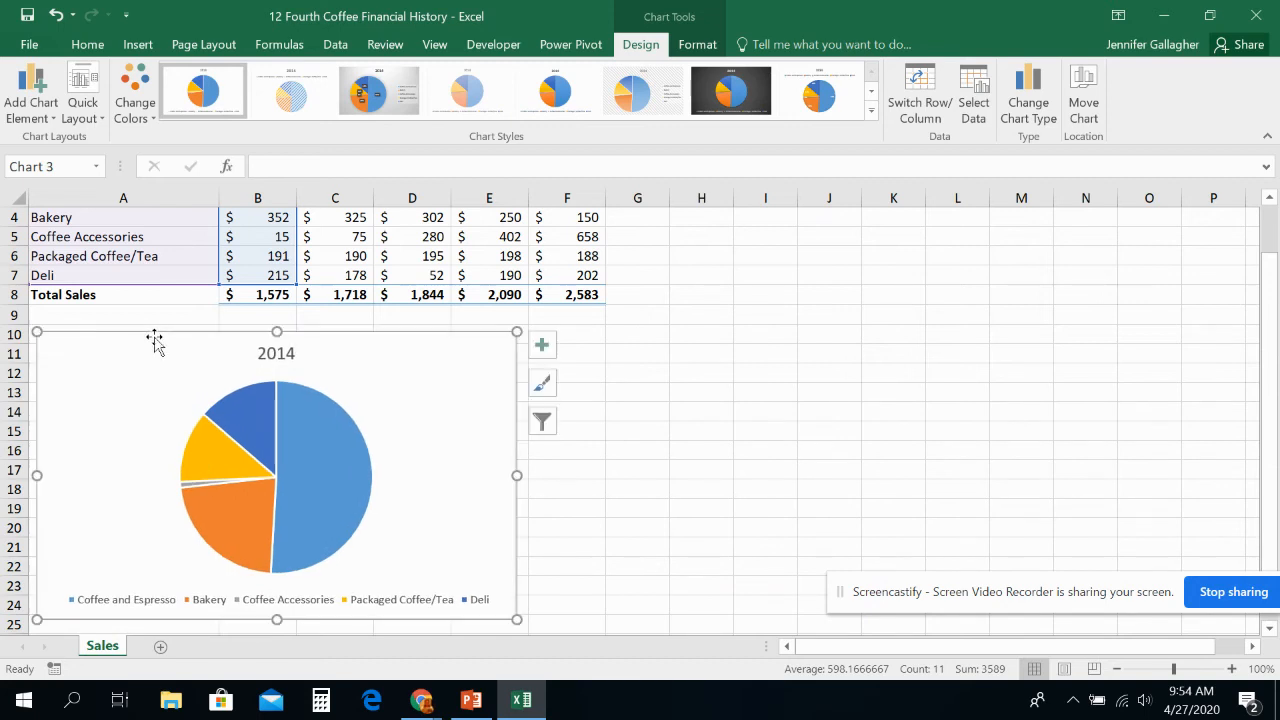
Step: Preview the printout of the whole Sales sheet with the chart deselected, and return to the worksheet
click(743, 358)
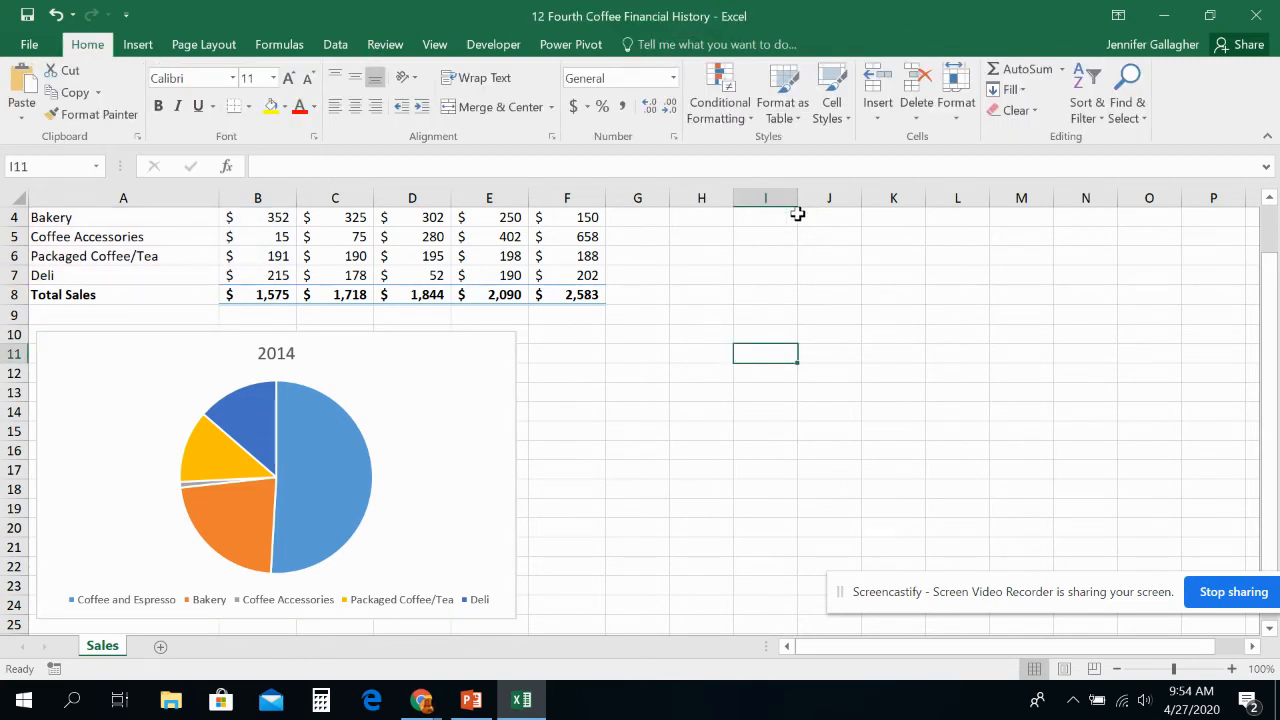
click(32, 45)
click(52, 246)
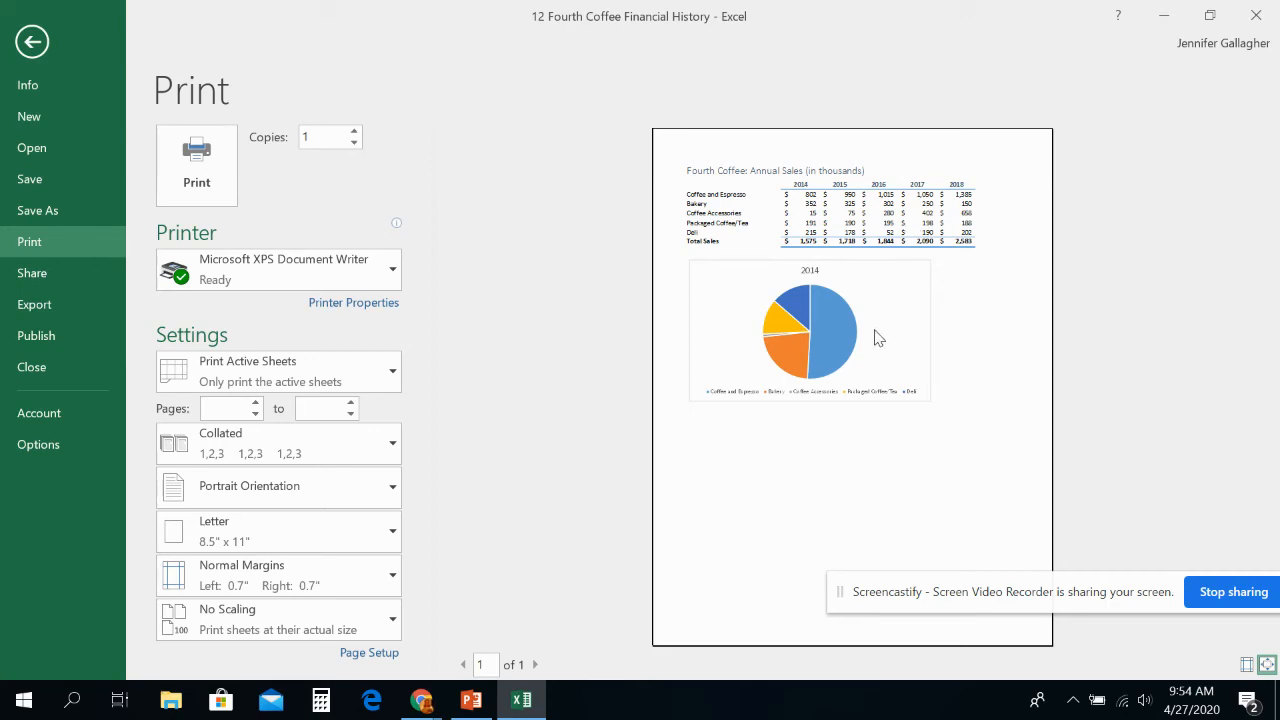
click(32, 43)
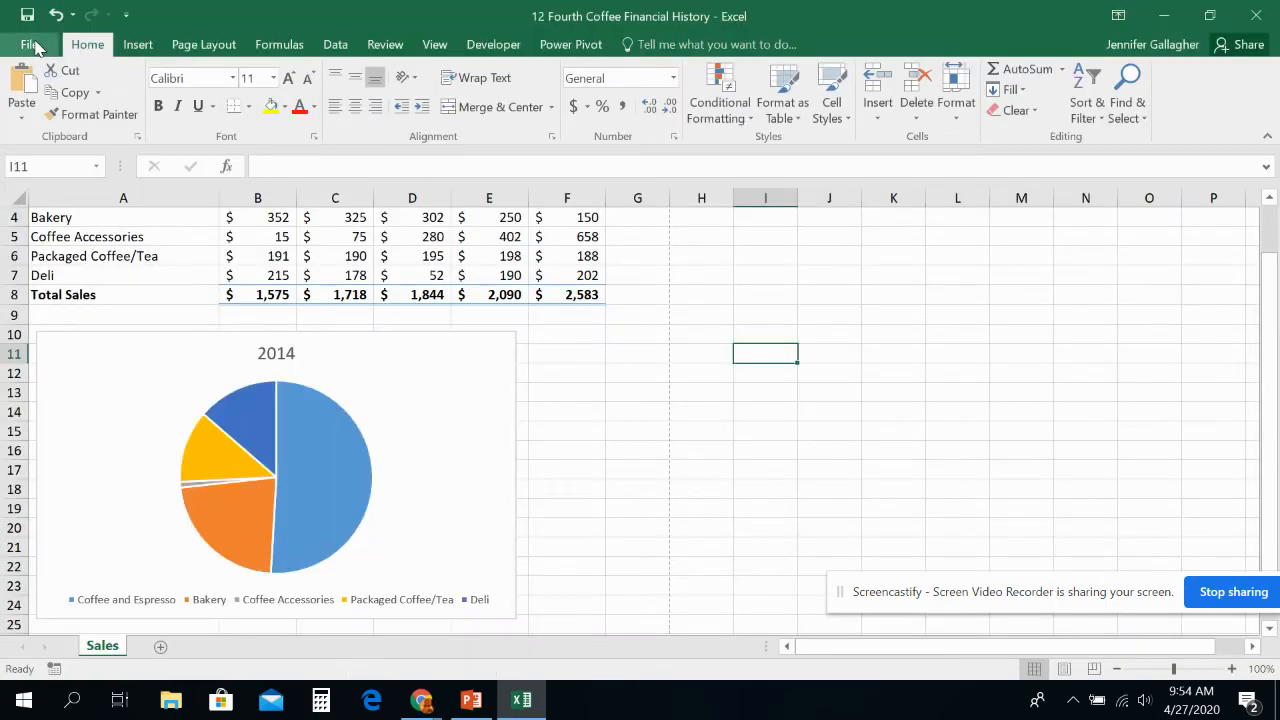
Step: Select the 2014 pie chart and preview its printout as a selected chart only
click(434, 385)
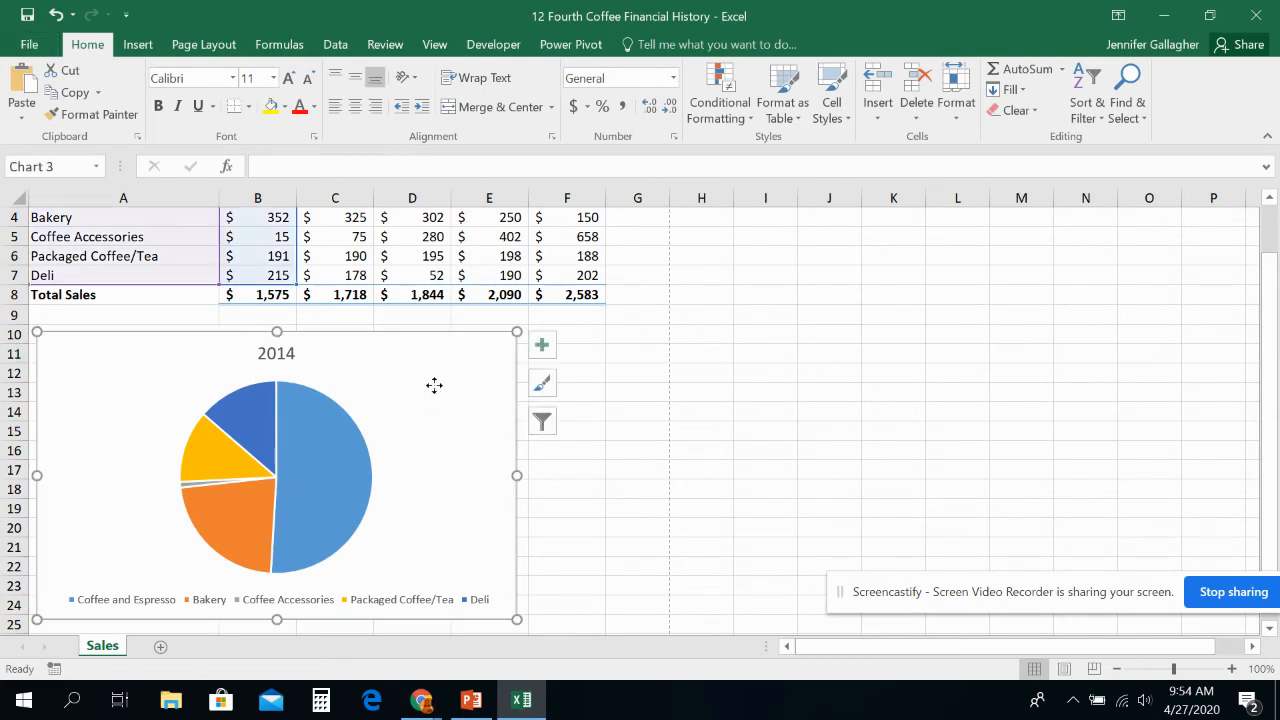
click(29, 44)
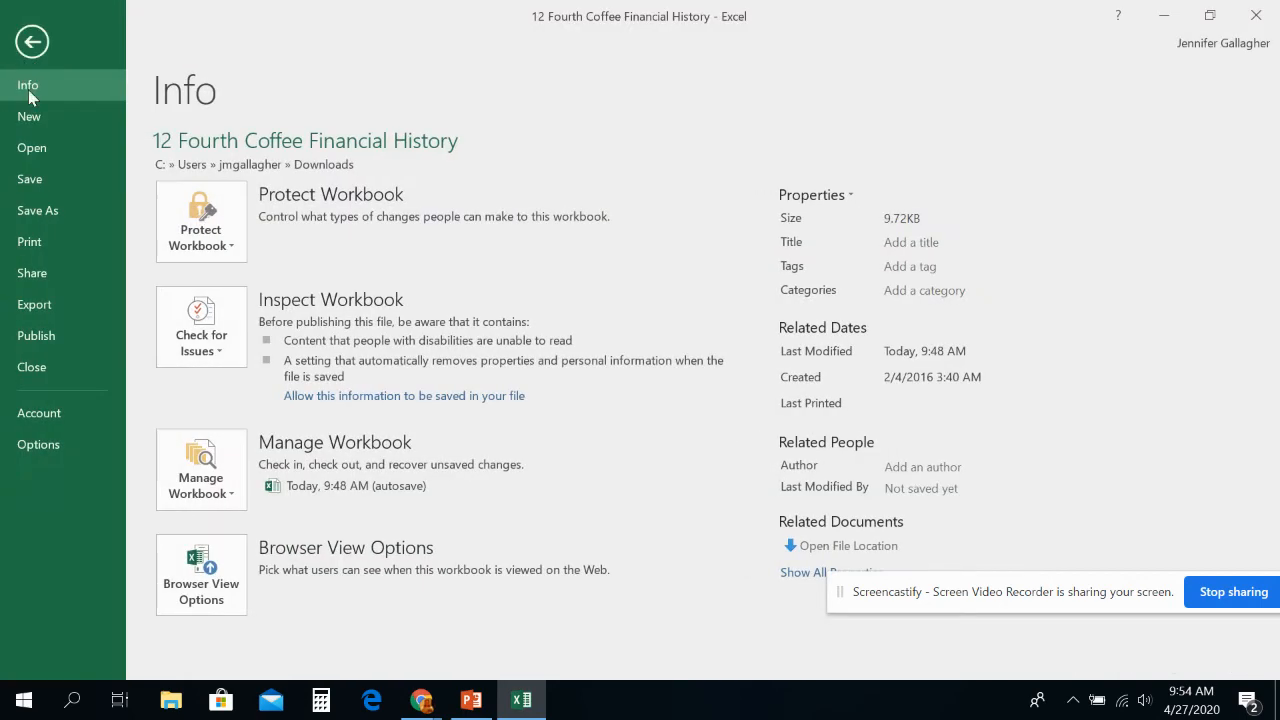
click(40, 240)
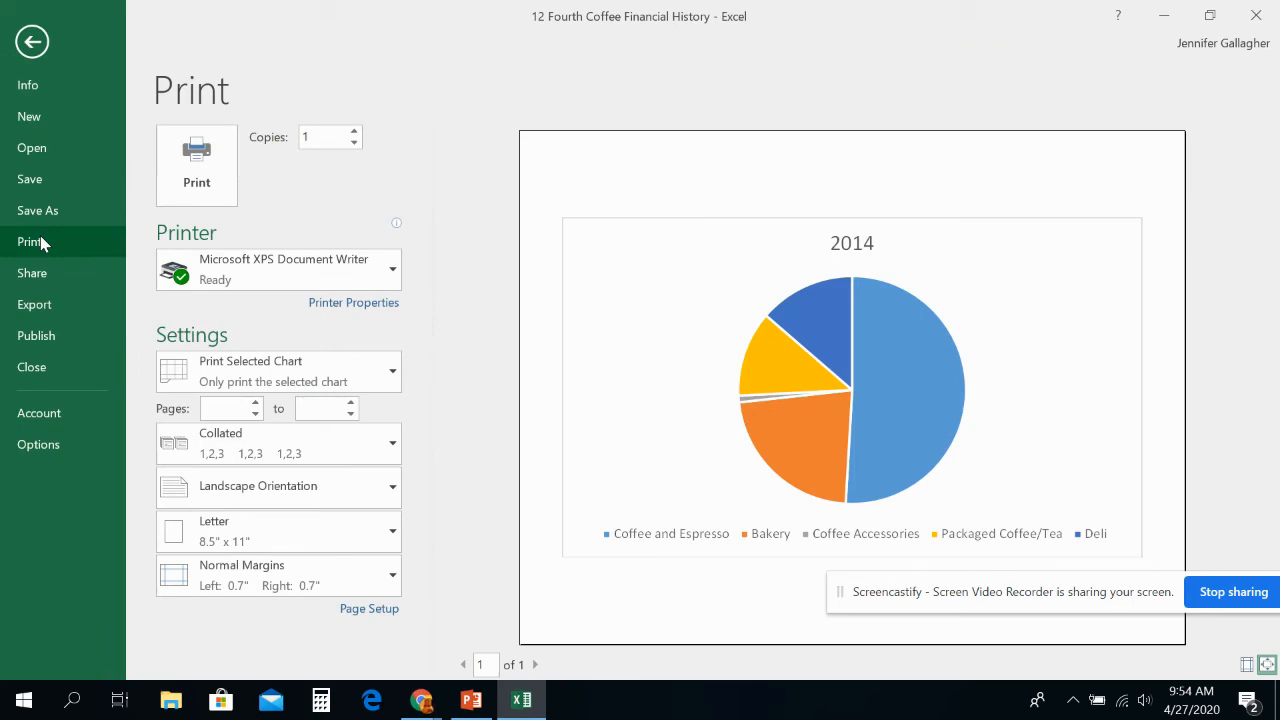
Step: Select cell G10 to deselect the chart, preview the printout of the active sheet, and return to the worksheet
click(32, 41)
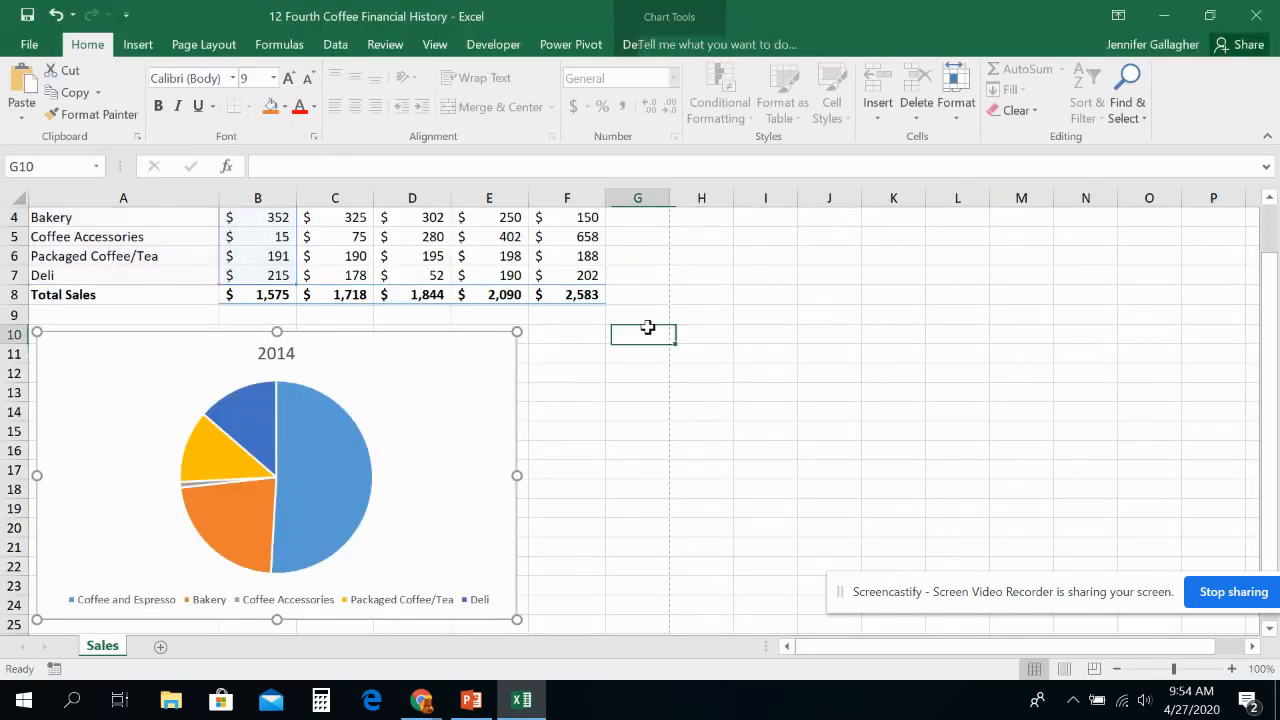
click(646, 330)
click(29, 44)
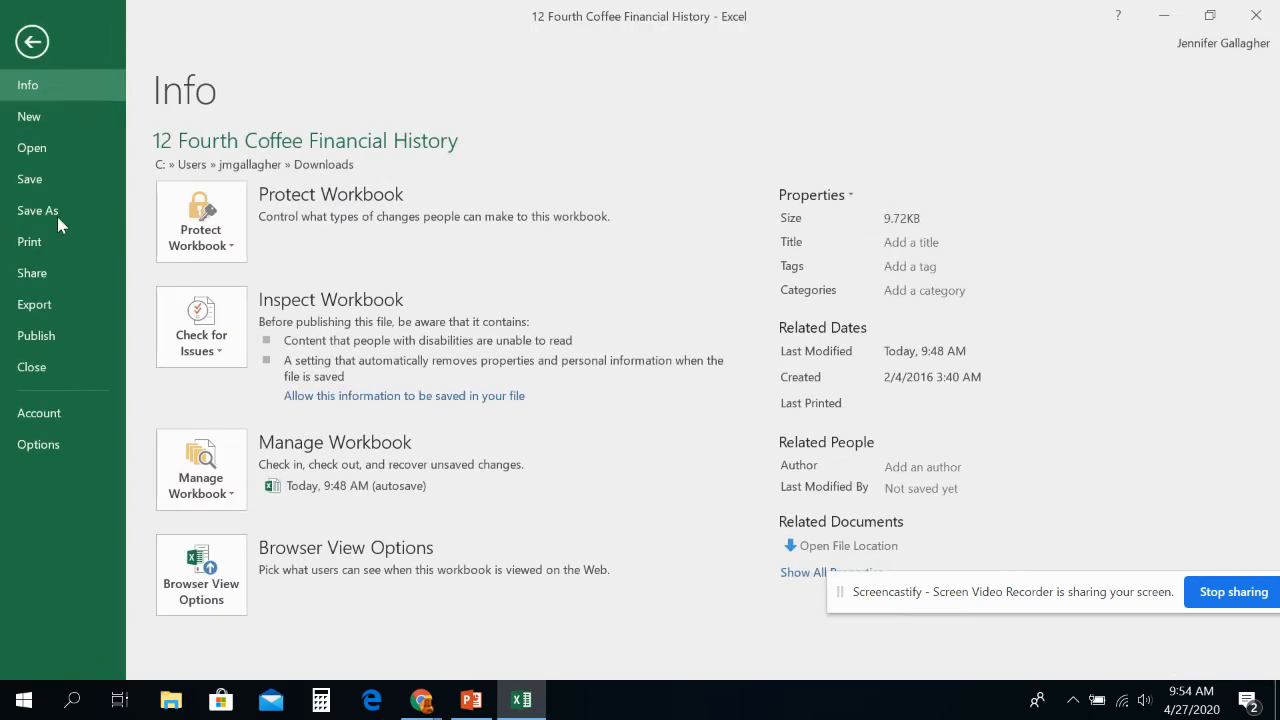
click(60, 244)
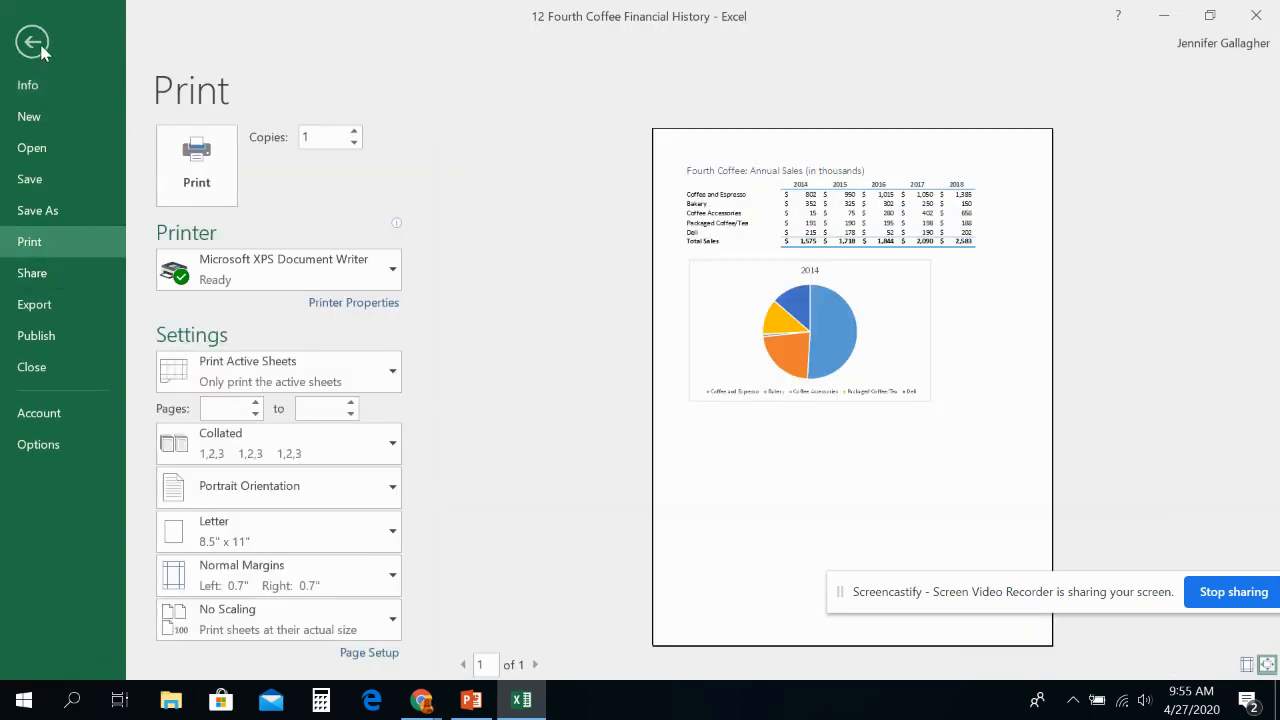
click(32, 41)
Step: Reselect the 2014 pie chart, preview it printed alone as the selected chart, and return to the worksheet
click(417, 354)
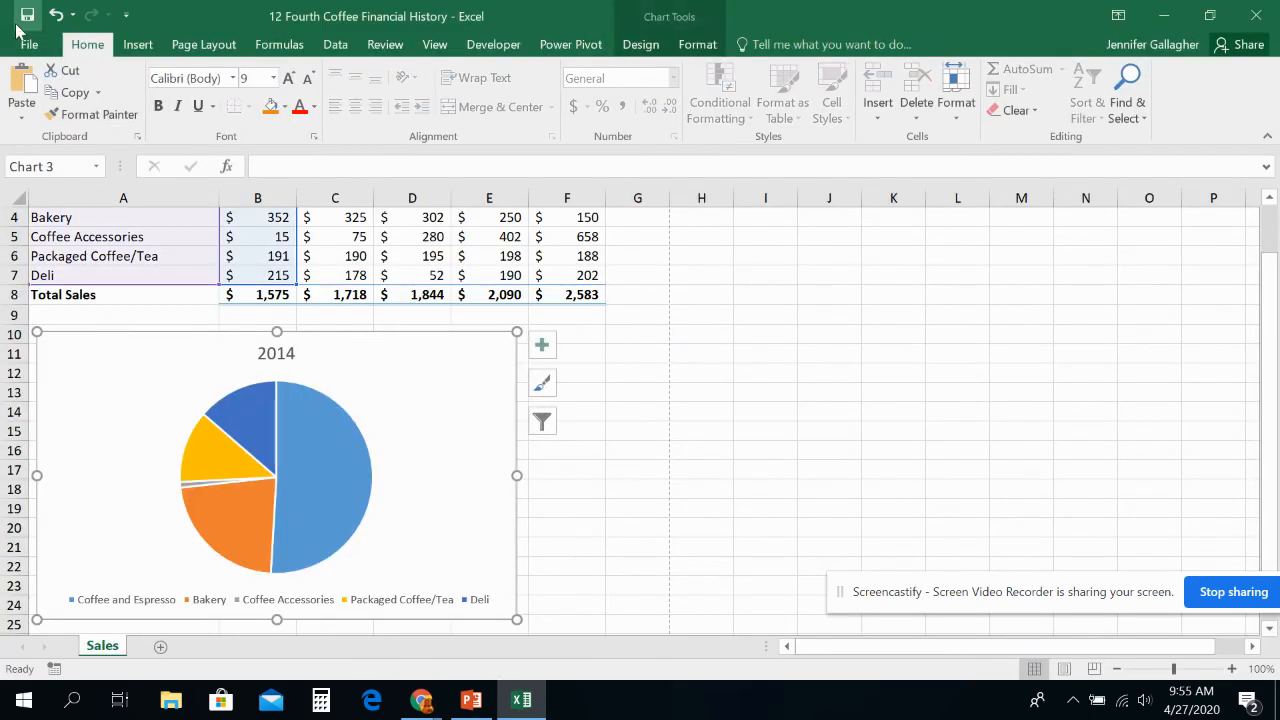
click(24, 45)
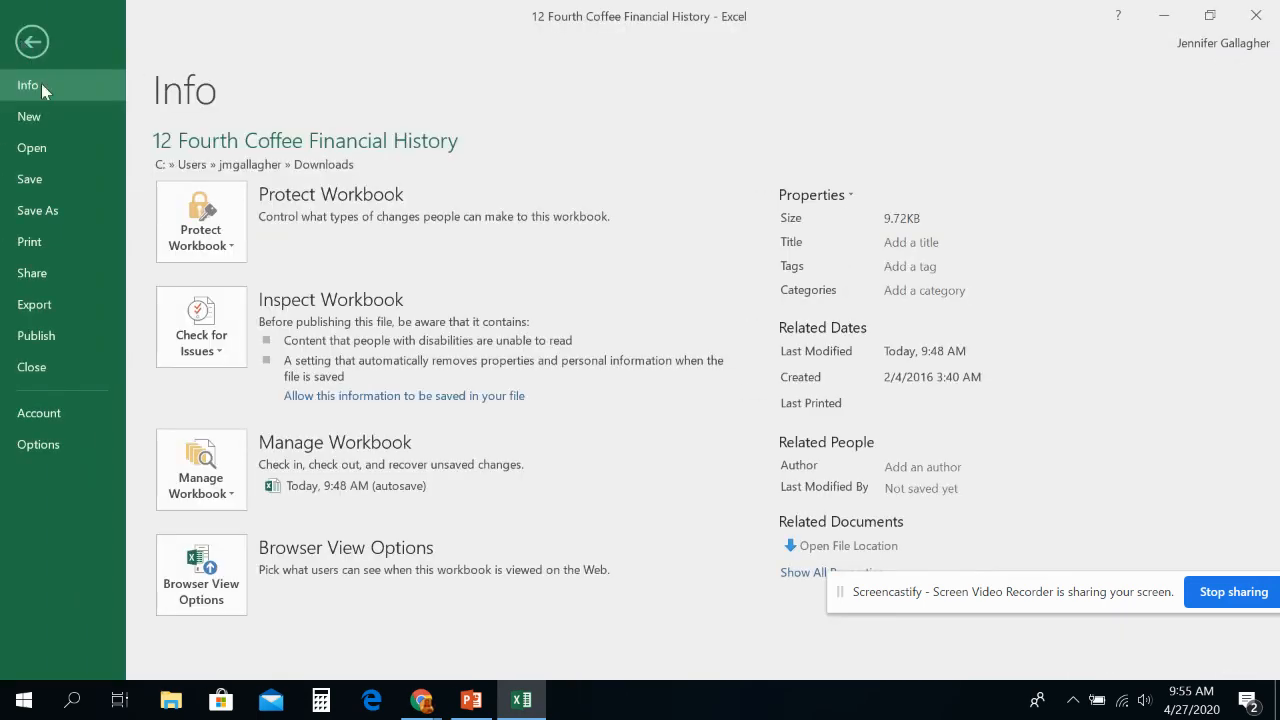
click(64, 248)
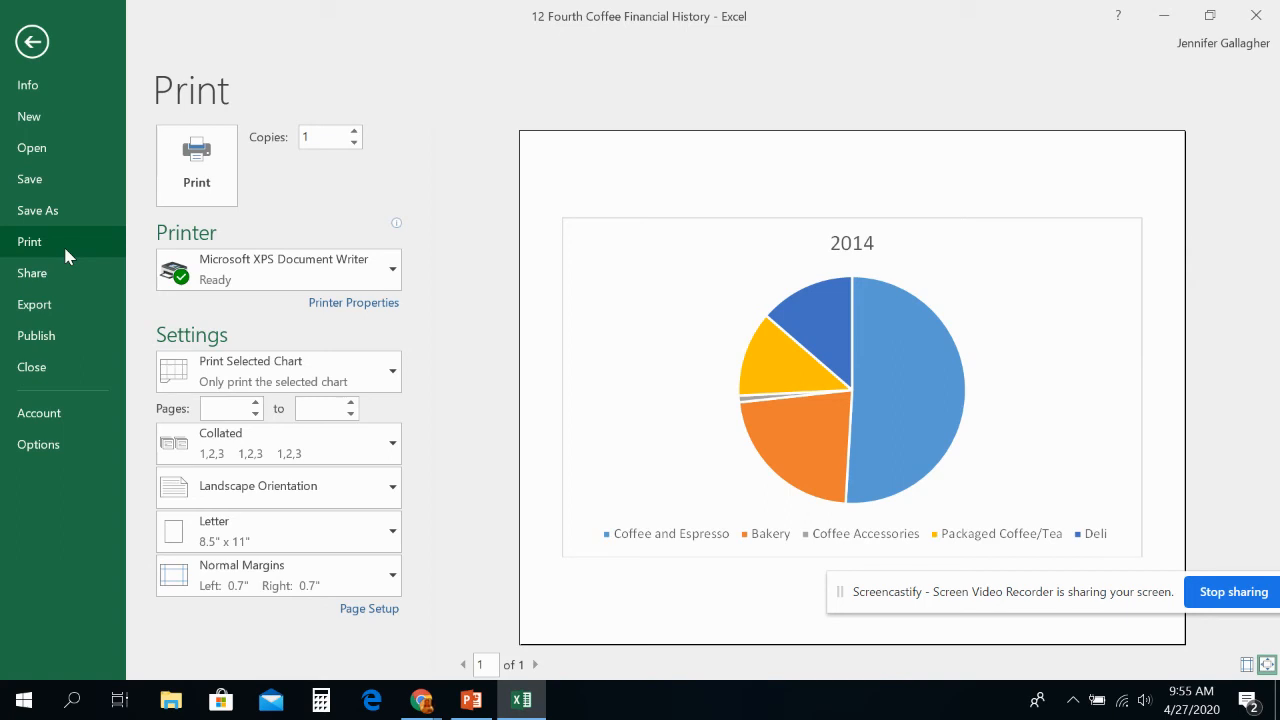
click(32, 42)
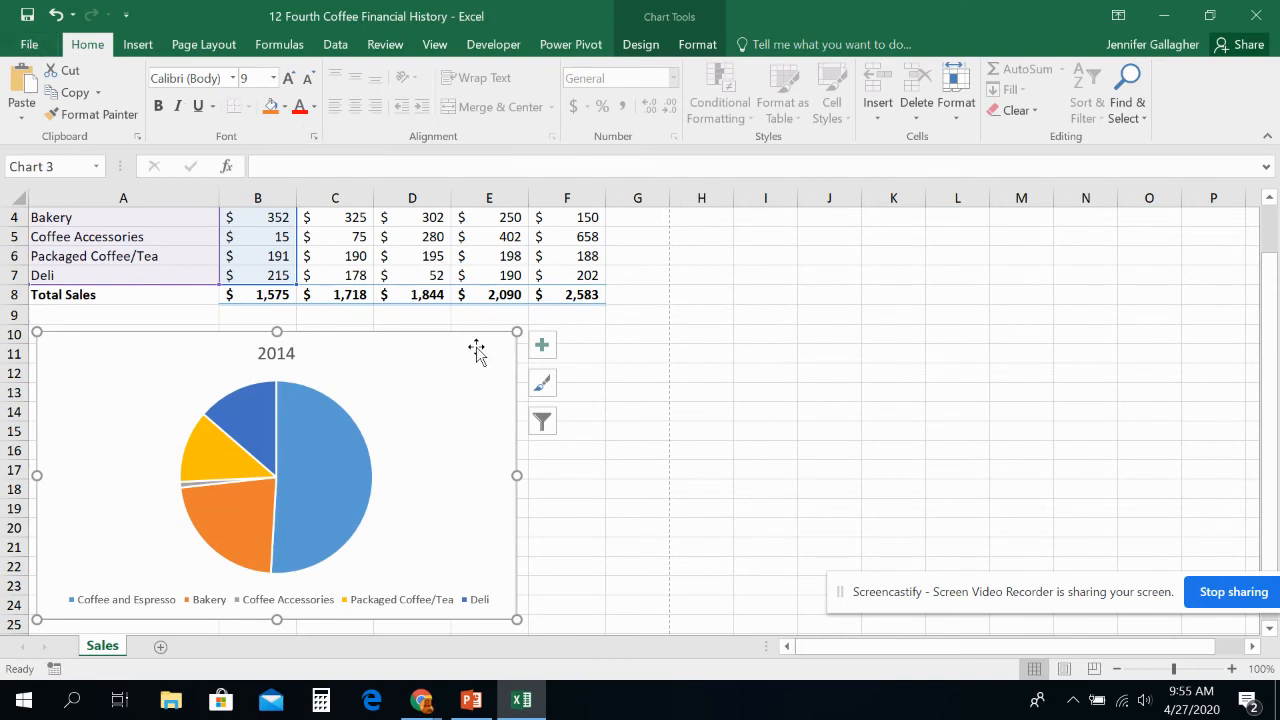
Step: Move the 2014 pie chart to a new chart sheet named 2014 Pie
click(632, 45)
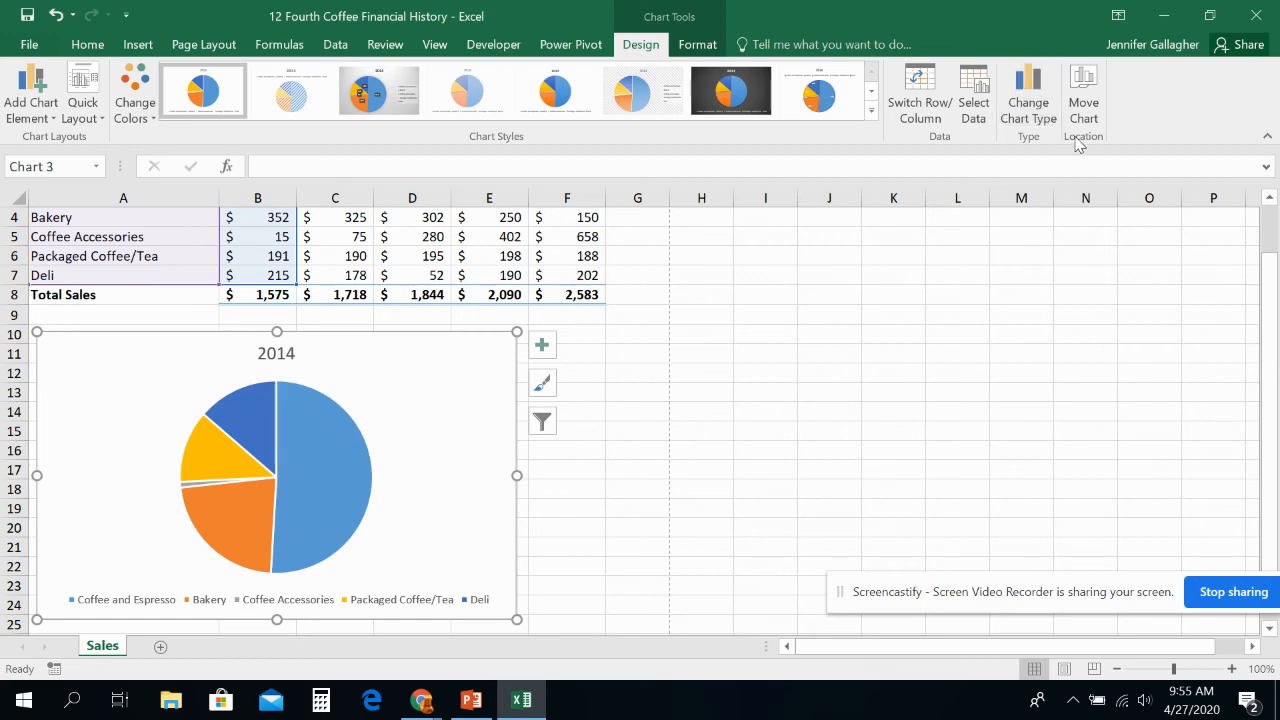
right_click(474, 376)
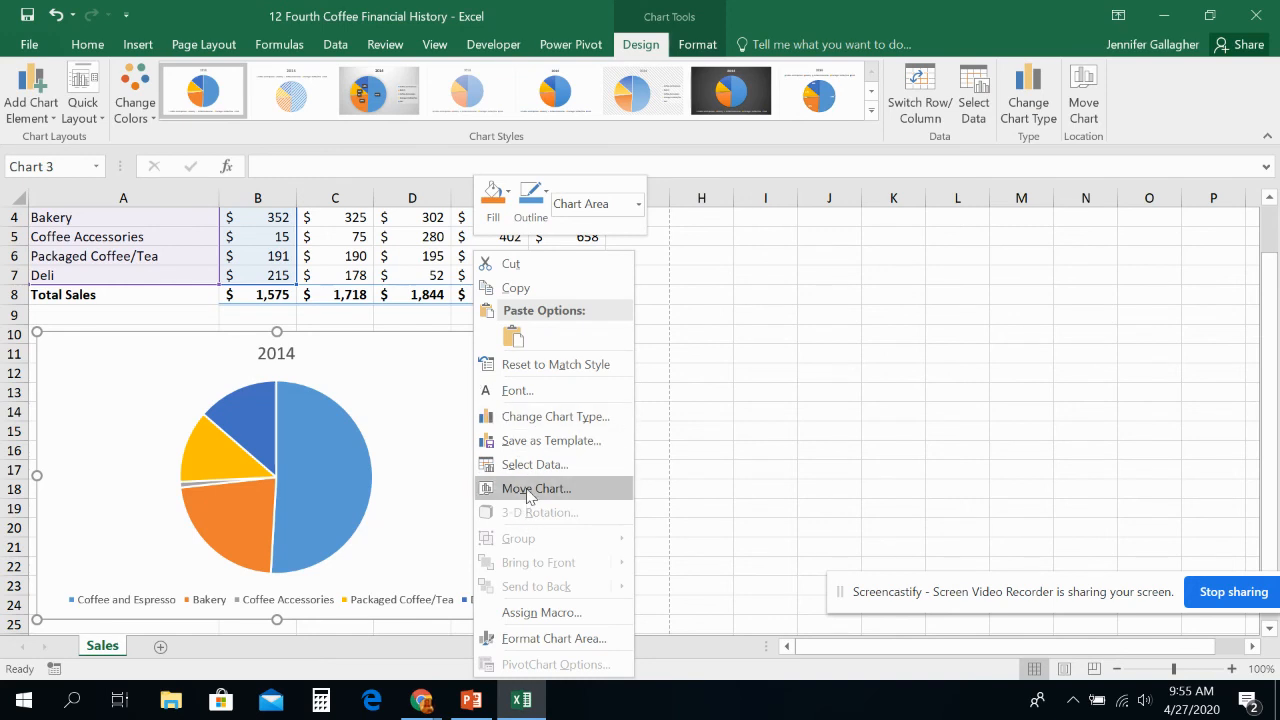
click(528, 491)
drag(518, 390, 620, 341)
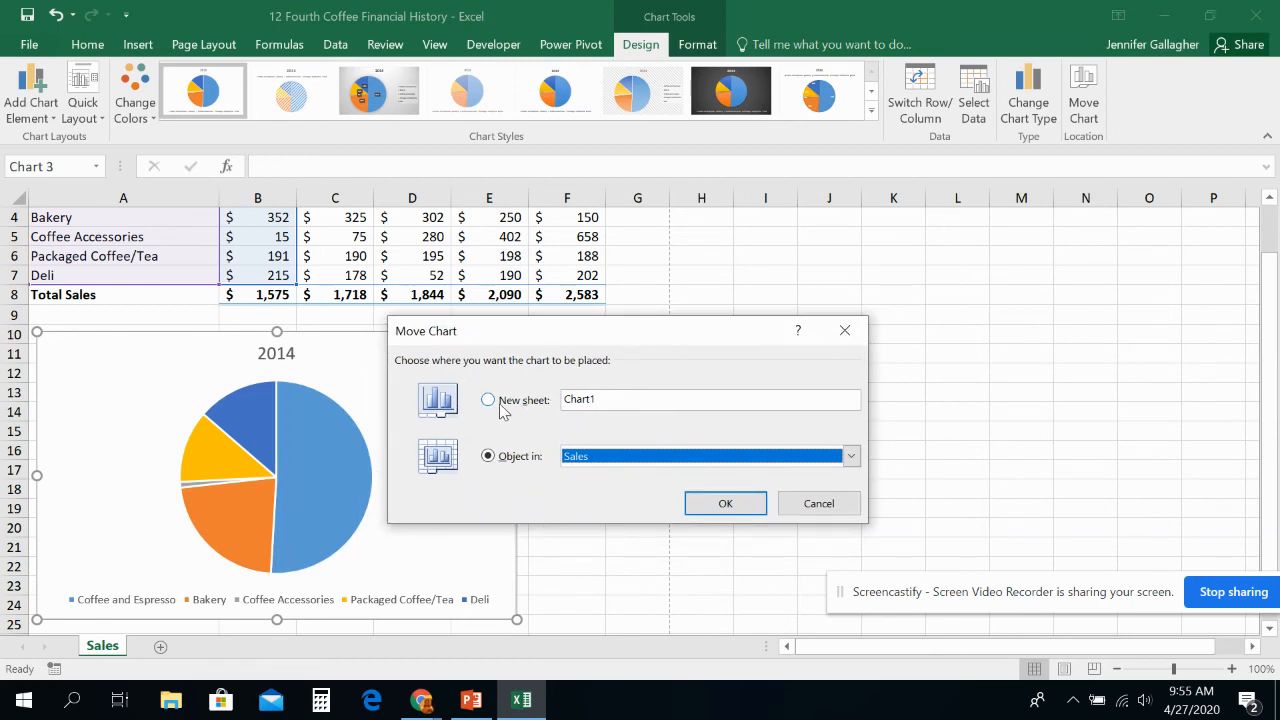
click(680, 455)
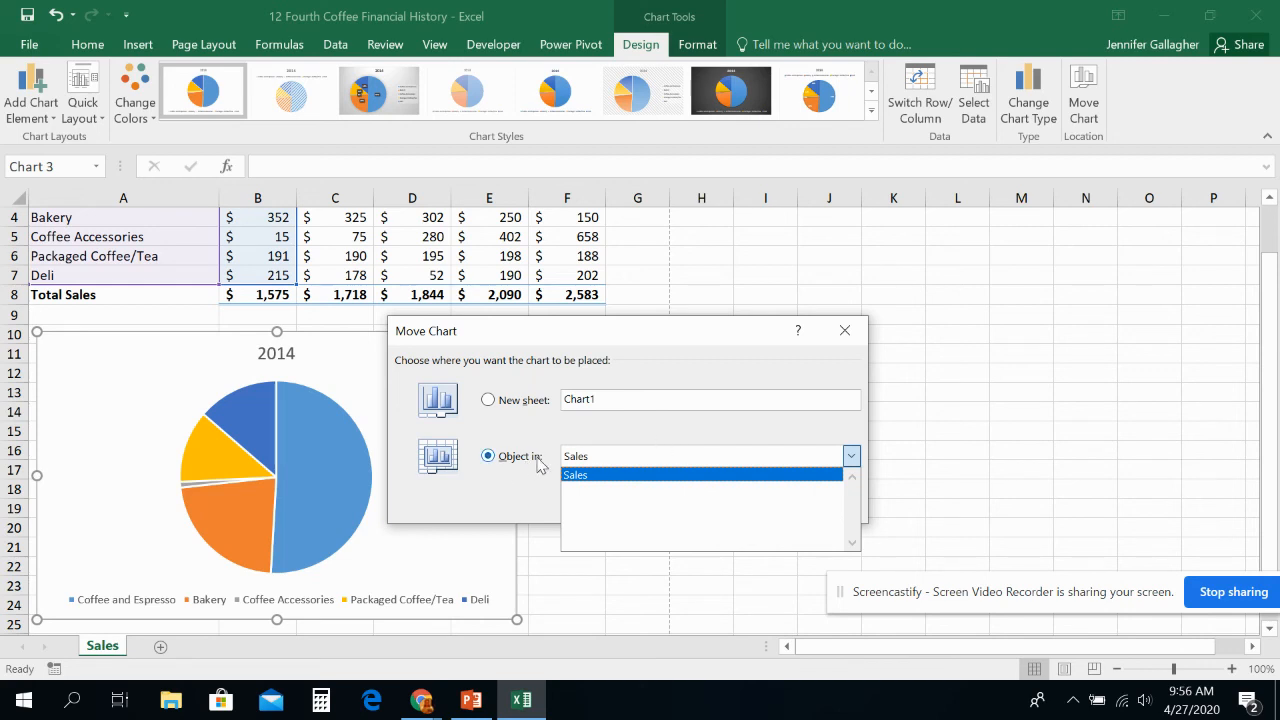
click(489, 401)
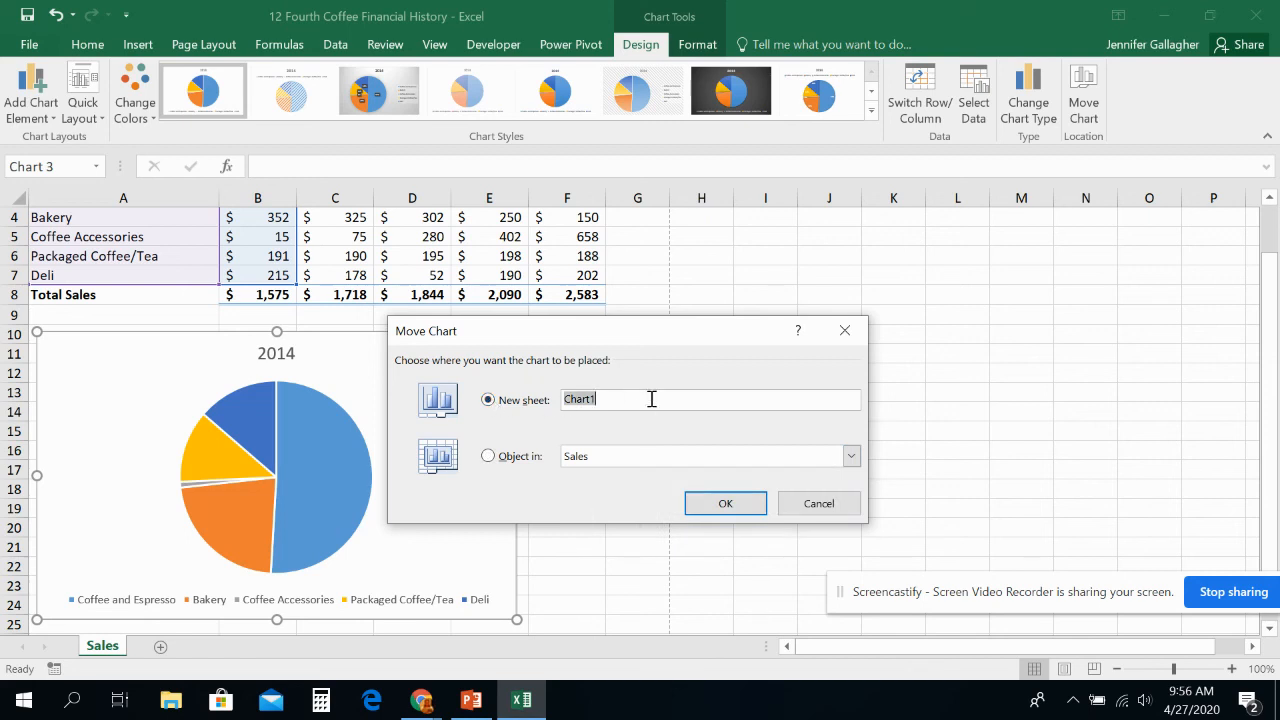
text(2014 Pie)
click(725, 505)
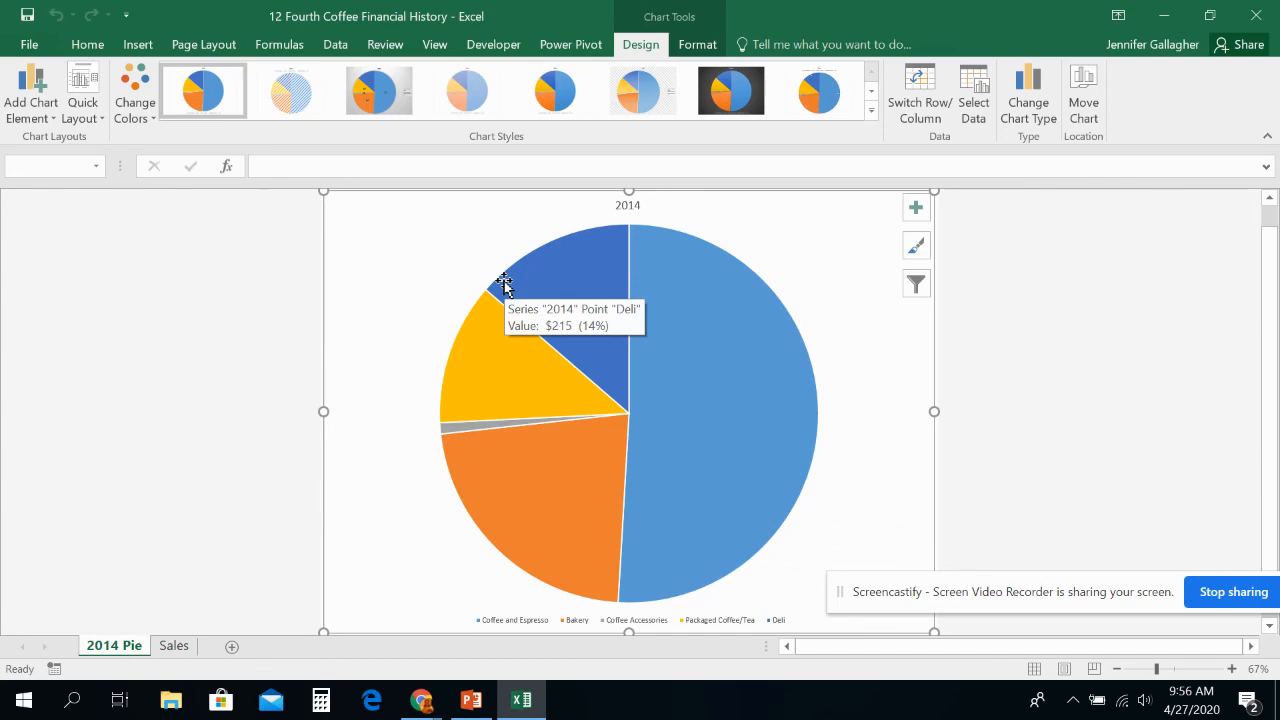
Step: Select the pie series on the 2014 Pie sheet, review the chart's data source settings, and close them without changes
click(566, 270)
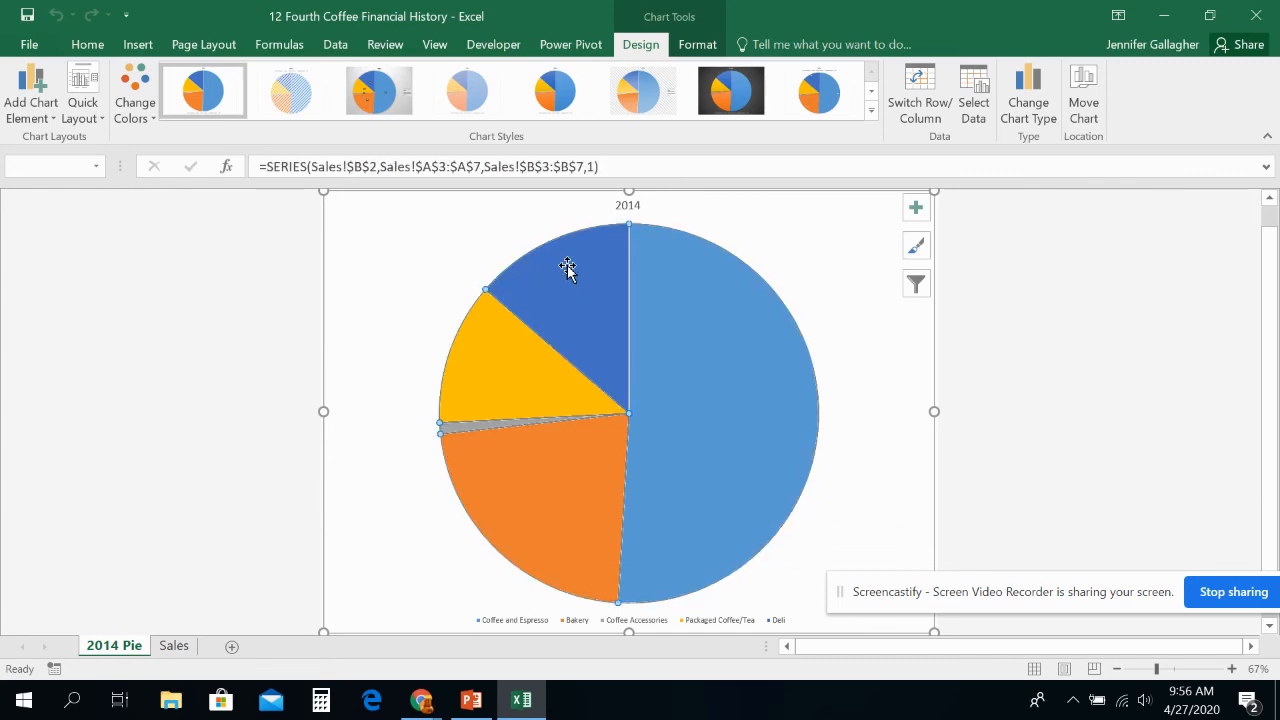
click(834, 272)
click(740, 289)
click(972, 103)
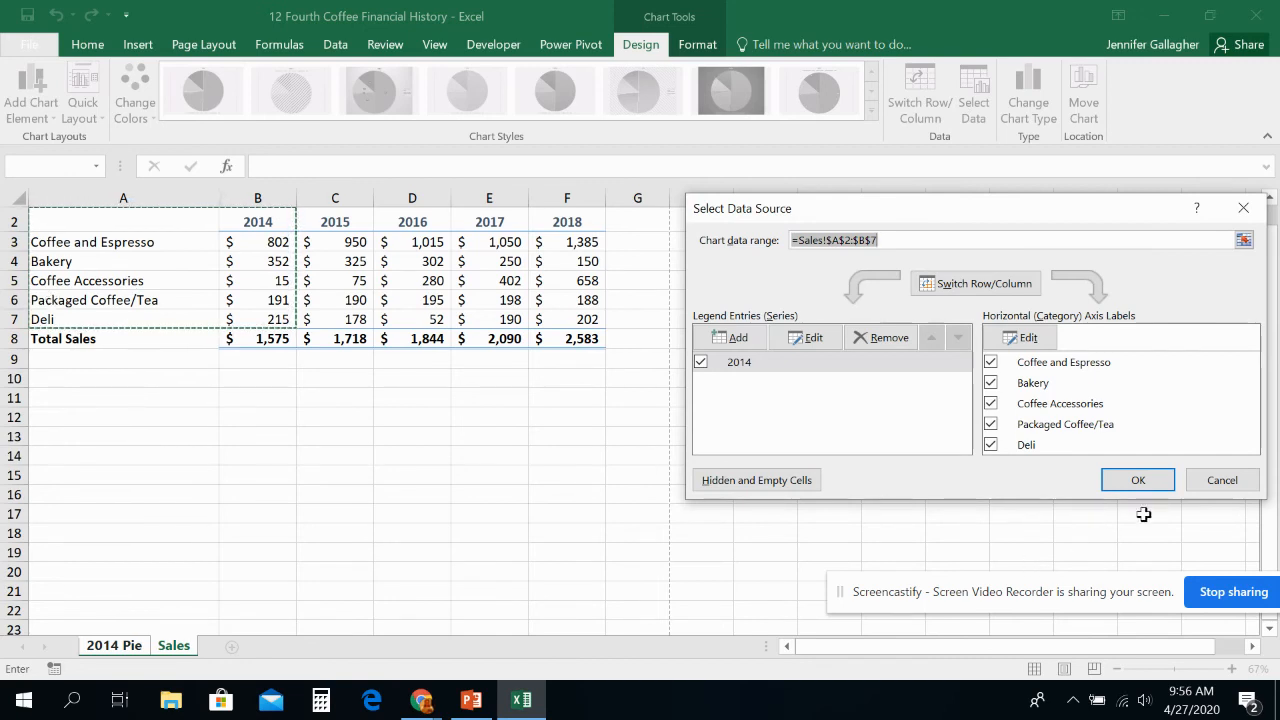
click(1229, 474)
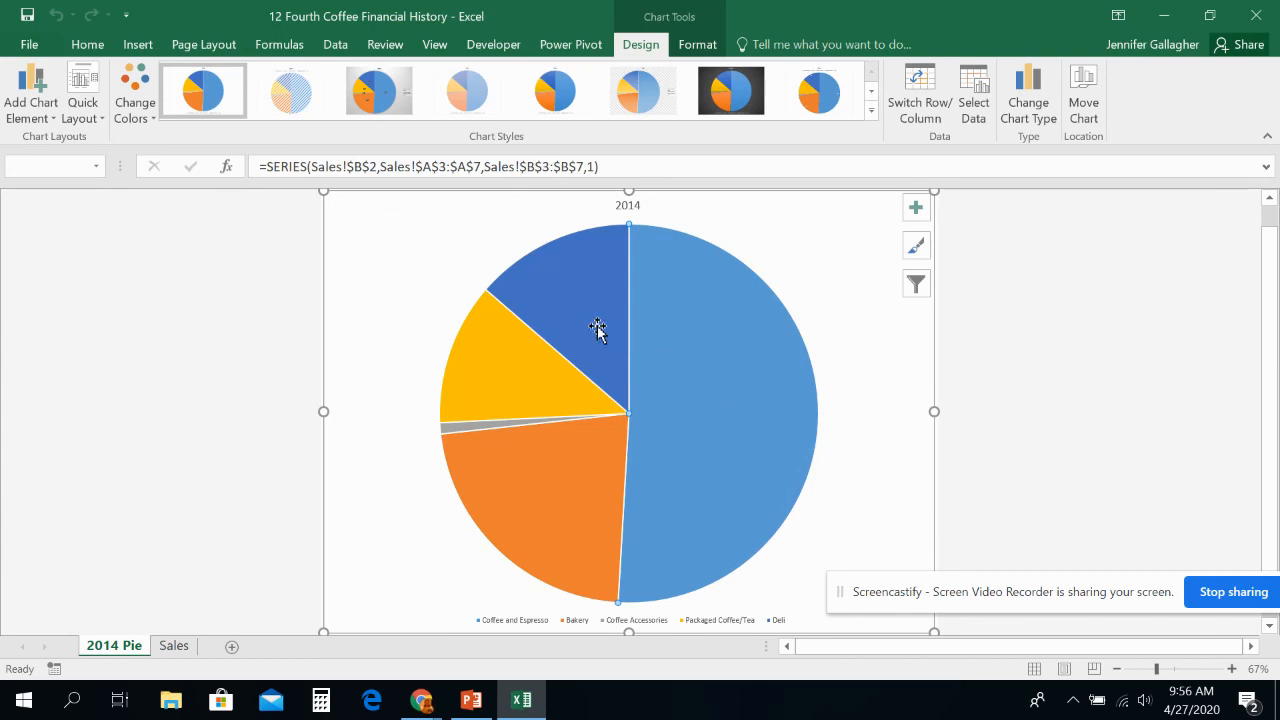